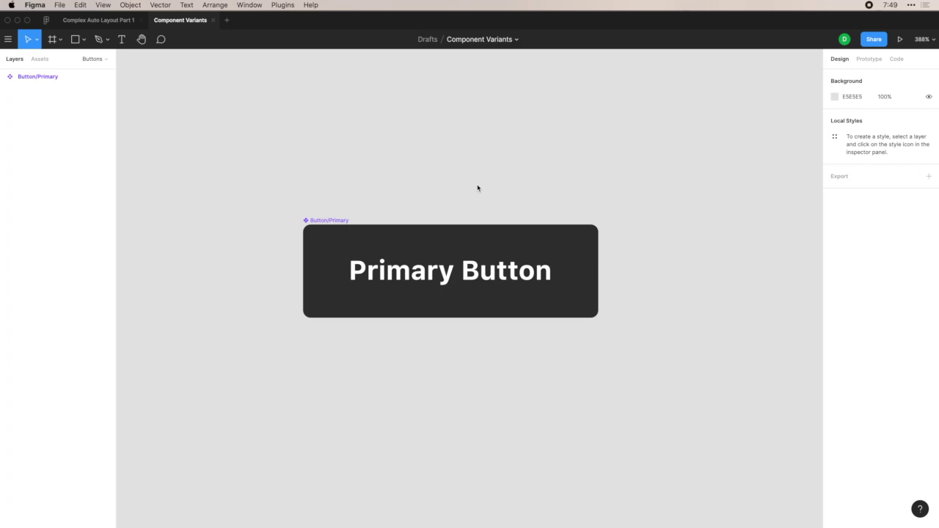
Step: Select the Primary Button component on the canvas
{"action": "scroll", "coordinate": [478, 188], "scroll_direction": "down", "scroll_amount": 1}
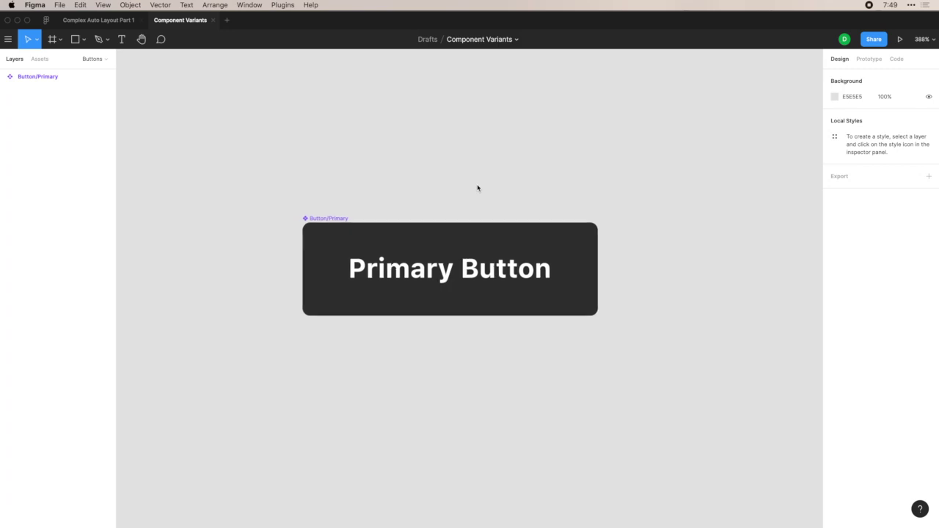
{"action": "scroll", "coordinate": [478, 188], "scroll_direction": "down", "scroll_amount": 3}
{"action": "left_click", "coordinate": [317, 200]}
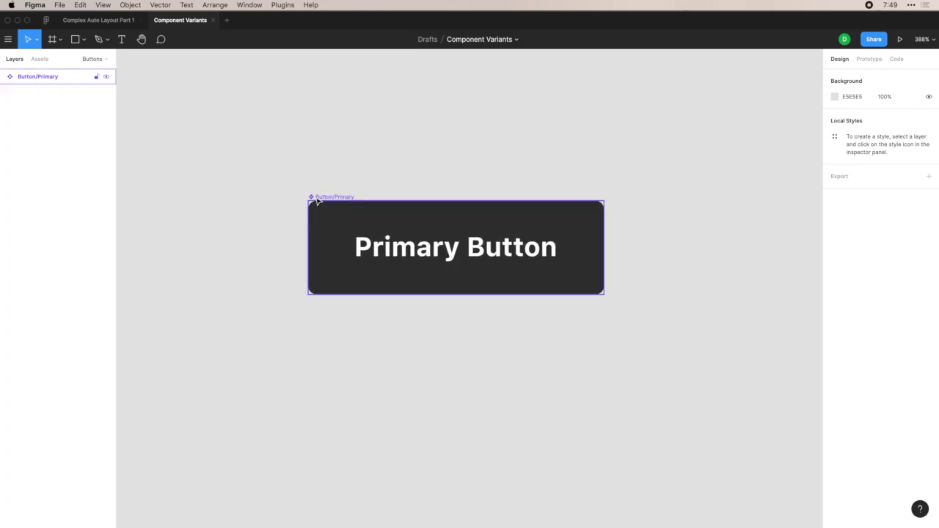
{"action": "left_click", "coordinate": [317, 201]}
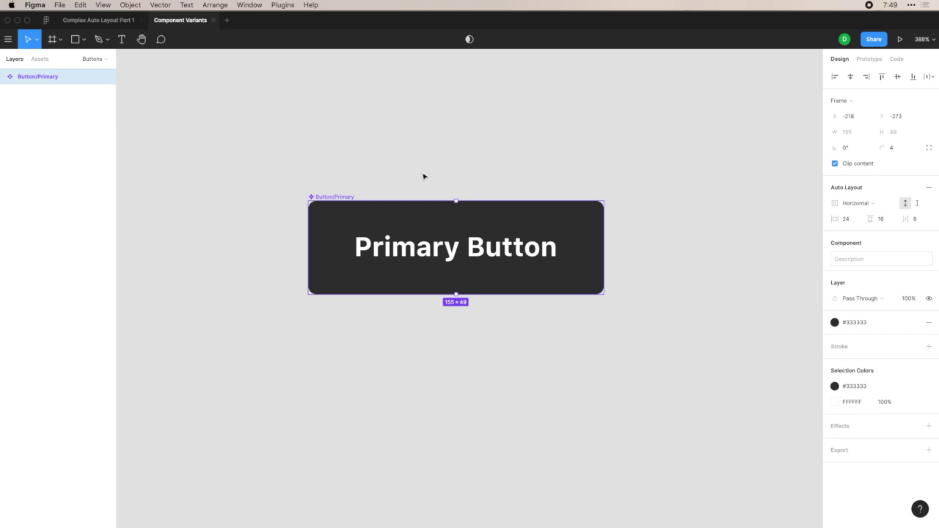
{"action": "scroll", "coordinate": [419, 215], "scroll_direction": "down", "scroll_amount": 3}
{"action": "scroll", "coordinate": [420, 216], "scroll_direction": "up", "scroll_amount": 4}
{"action": "key", "text": "Escape"}
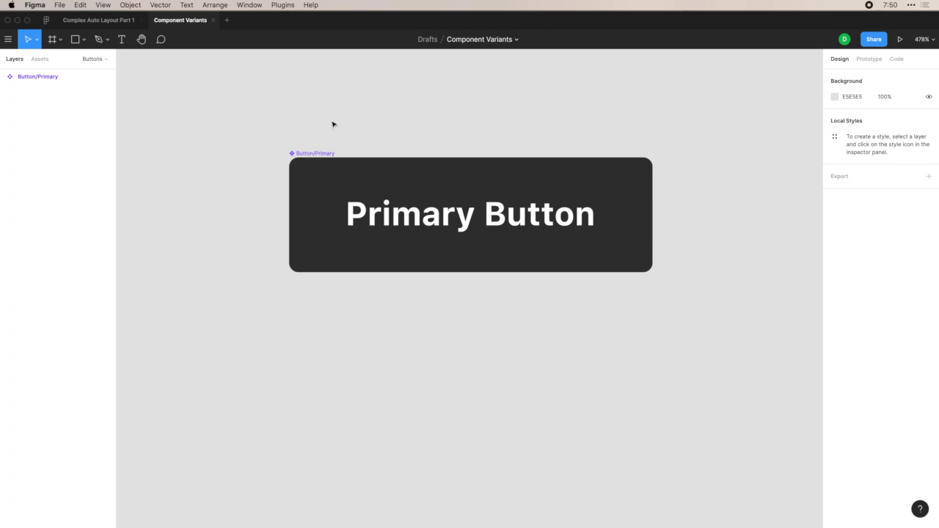
{"action": "scroll", "coordinate": [331, 124], "scroll_direction": "down", "scroll_amount": 3, "text": "ctrl"}
{"action": "key", "text": "super+a"}
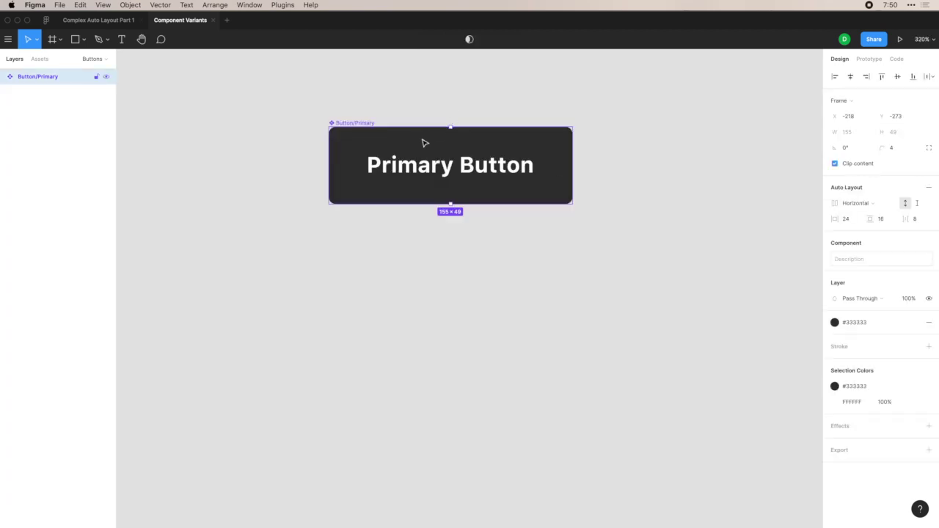
Step: Duplicate the button below the original, detach the copy, and make it a new component
{"action": "left_click_drag", "start_coordinate": [432, 161], "coordinate": [429, 277]}
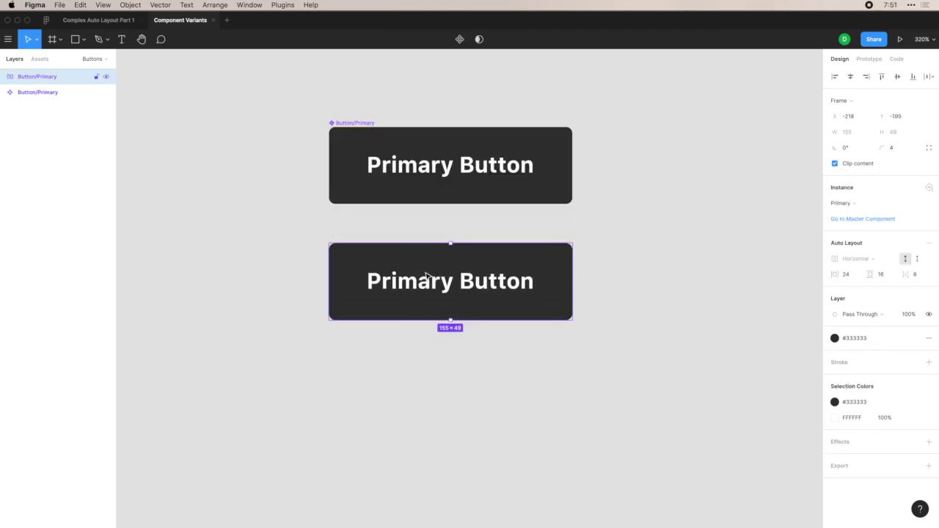
{"action": "right_click", "coordinate": [429, 277]}
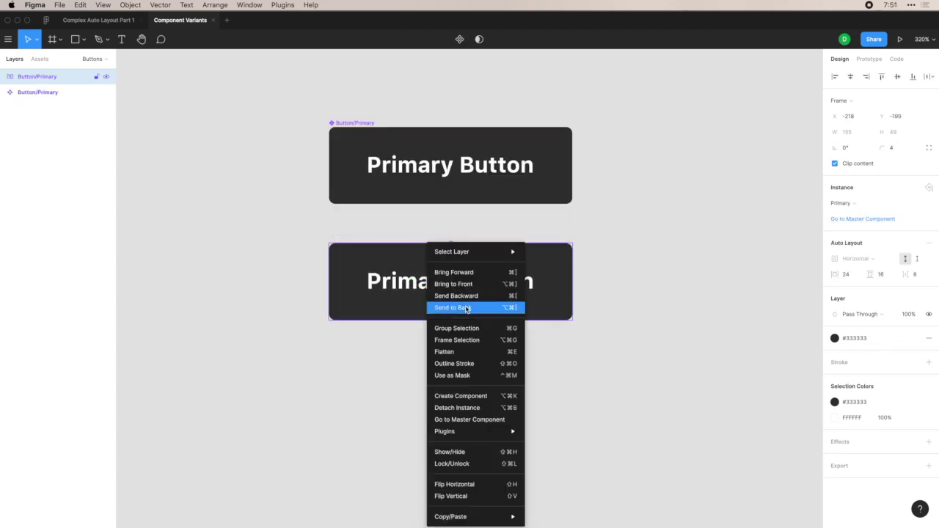
{"action": "left_click", "coordinate": [473, 407]}
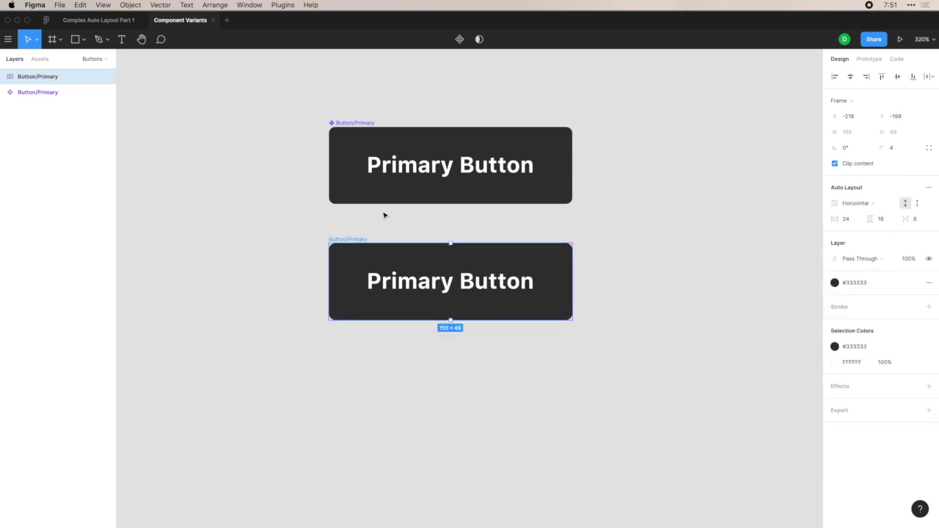
{"action": "left_click", "coordinate": [459, 39]}
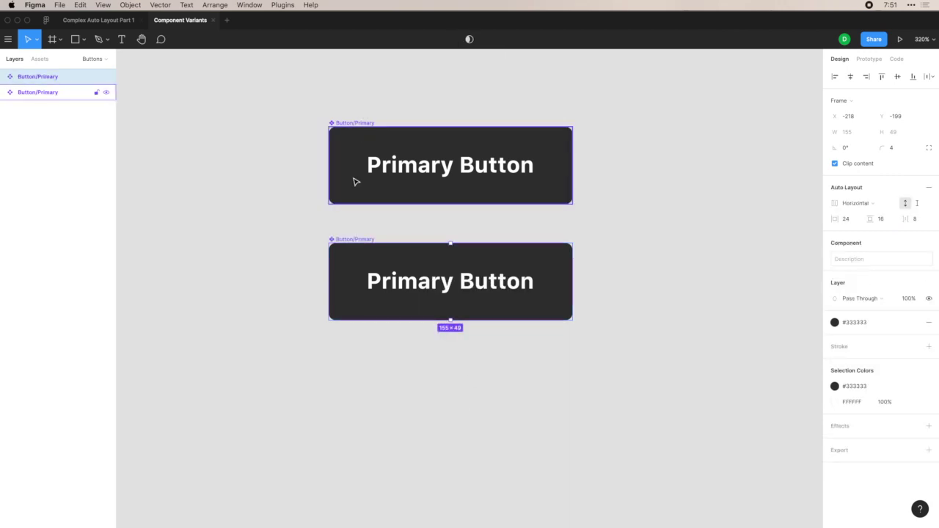
Step: Rename the new component's layer from Button/Primary to Button/Secondary
{"action": "key", "text": "super+r"}
{"action": "key", "text": "Right"}
{"action": "key", "text": "alt+shift+Left"}
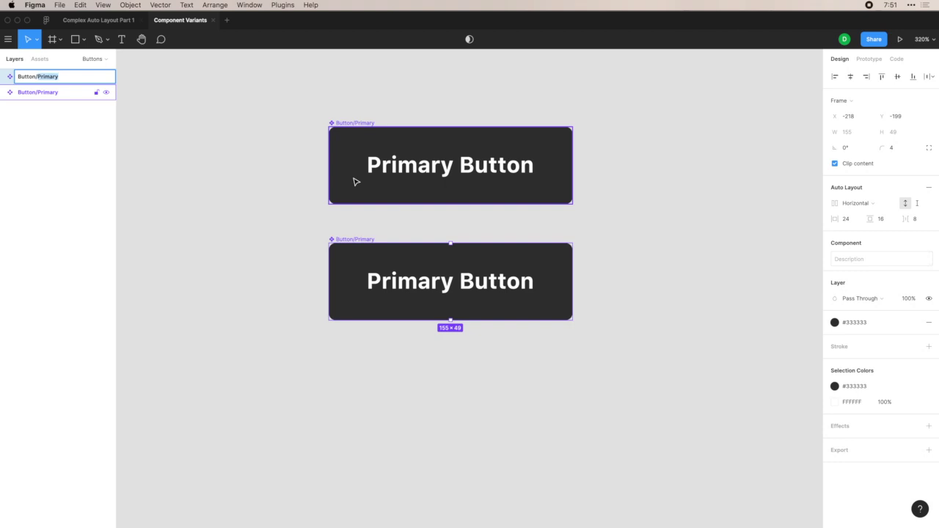
{"action": "type", "text": "Secondary"}
{"action": "key", "text": "Return"}
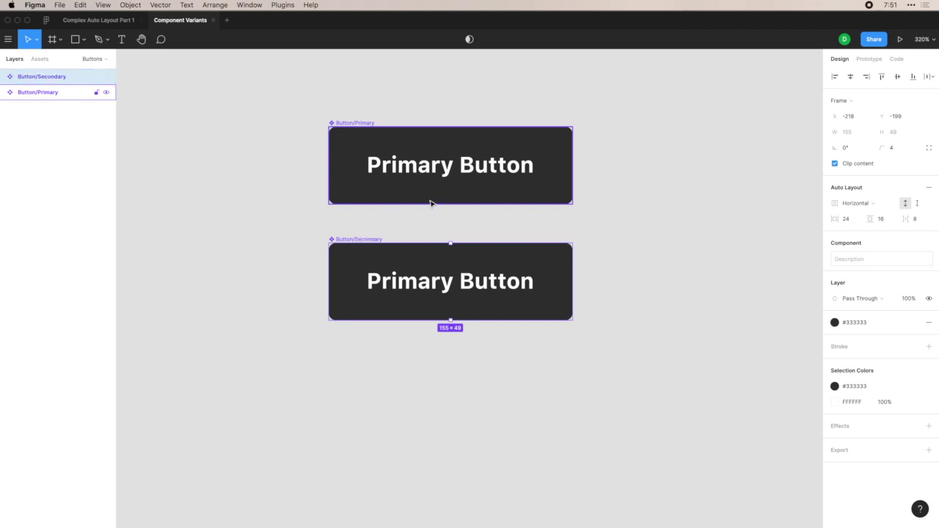
Step: Delete the word 'Primary' from the top button's label so it reads 'Button'
{"action": "left_click", "coordinate": [484, 174]}
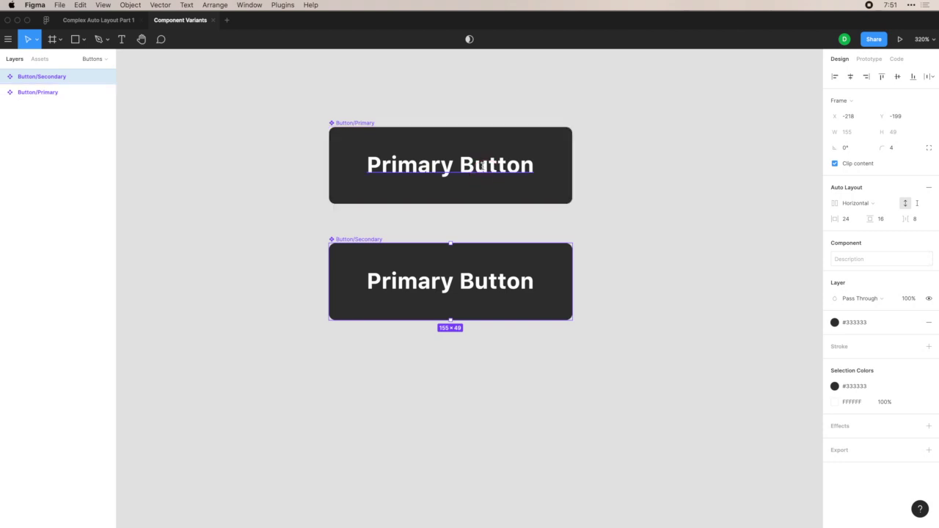
{"action": "double_click", "coordinate": [461, 165]}
{"action": "left_click", "coordinate": [460, 166]}
{"action": "left_click_drag", "start_coordinate": [460, 165], "coordinate": [352, 162]}
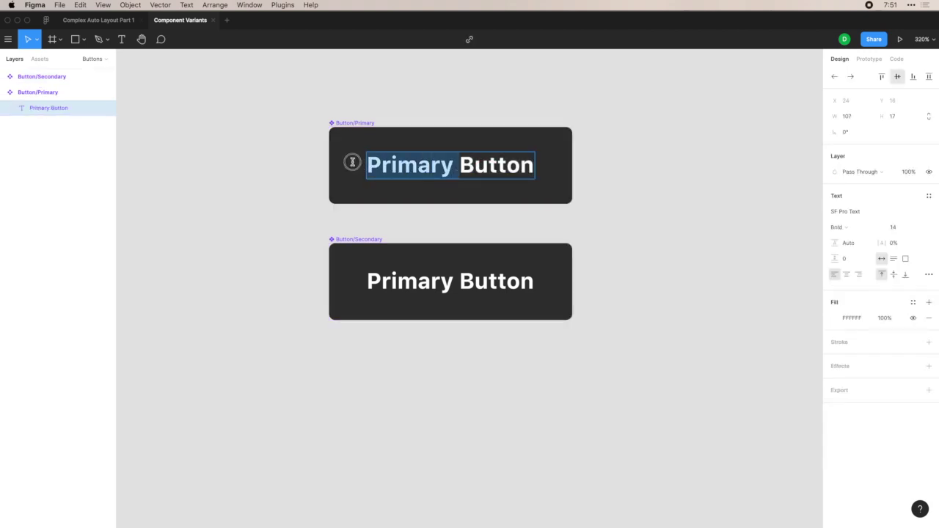
{"action": "key", "text": "BackSpace"}
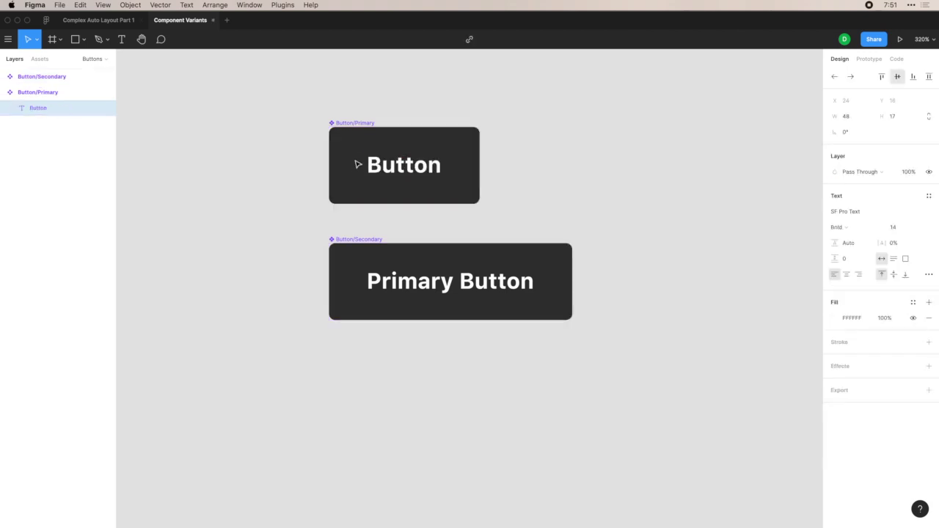
Step: Remove 'Primary' from the bottom button's label, then undo the label edits
{"action": "left_click", "coordinate": [461, 281]}
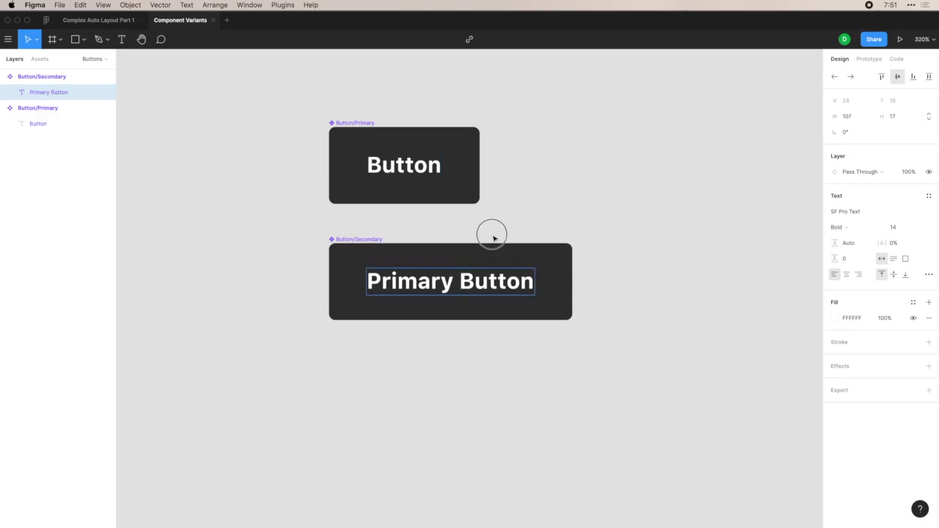
{"action": "double_click", "coordinate": [461, 281]}
{"action": "left_click", "coordinate": [462, 281]}
{"action": "key", "text": "alt+BackSpace"}
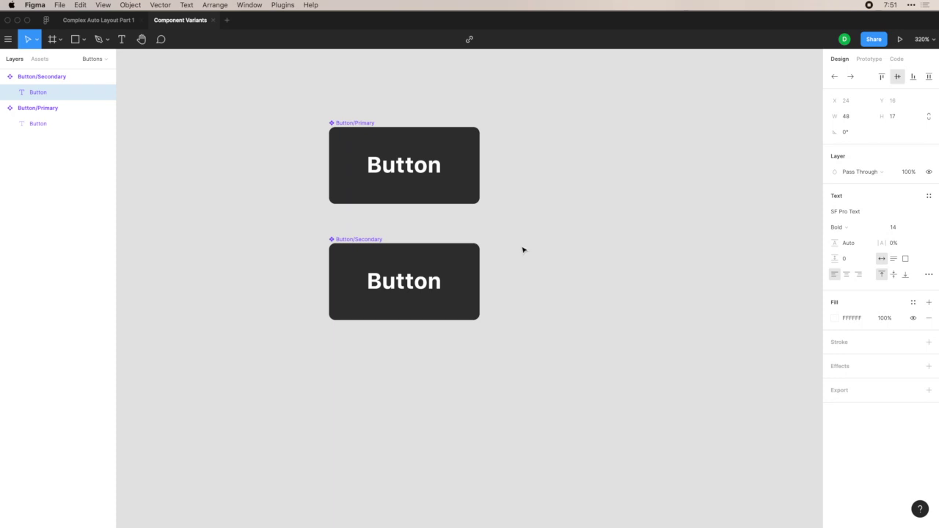
{"action": "key", "text": "Escape"}
{"action": "left_click", "coordinate": [522, 239]}
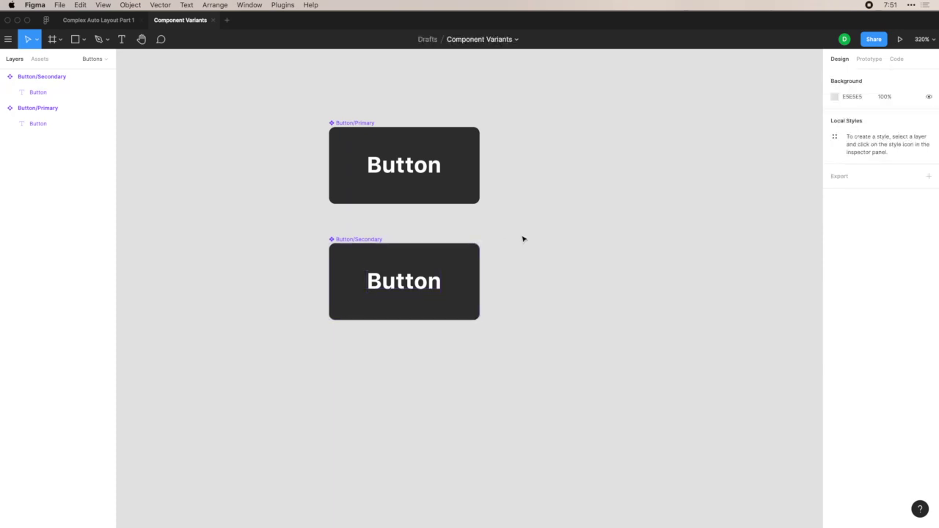
{"action": "key", "text": "super+z"}
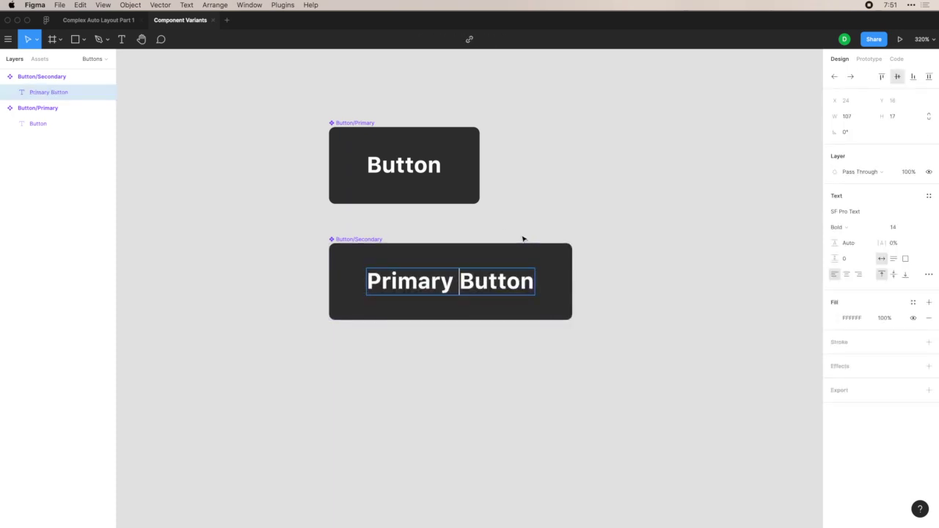
{"action": "key", "text": "super+z"}
{"action": "key", "text": "super+z"}
{"action": "key", "text": "super+z"}
{"action": "key", "text": "super+z"}
{"action": "key", "text": "super+z"}
{"action": "key", "text": "super+z"}
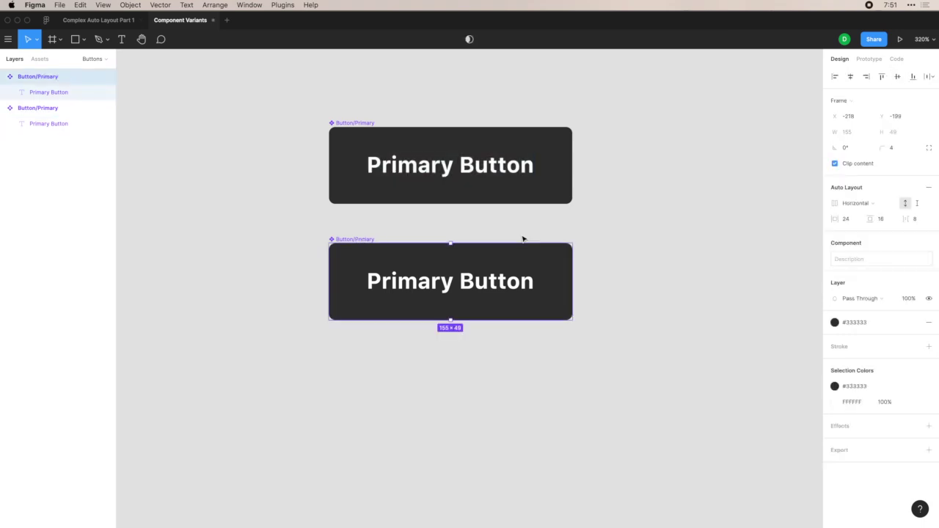
Step: Duplicate Button/Primary below the original and make the copy its own component
{"action": "left_click", "coordinate": [598, 107]}
{"action": "left_click", "coordinate": [430, 151]}
{"action": "scroll", "coordinate": [412, 145], "scroll_direction": "right", "scroll_amount": 1}
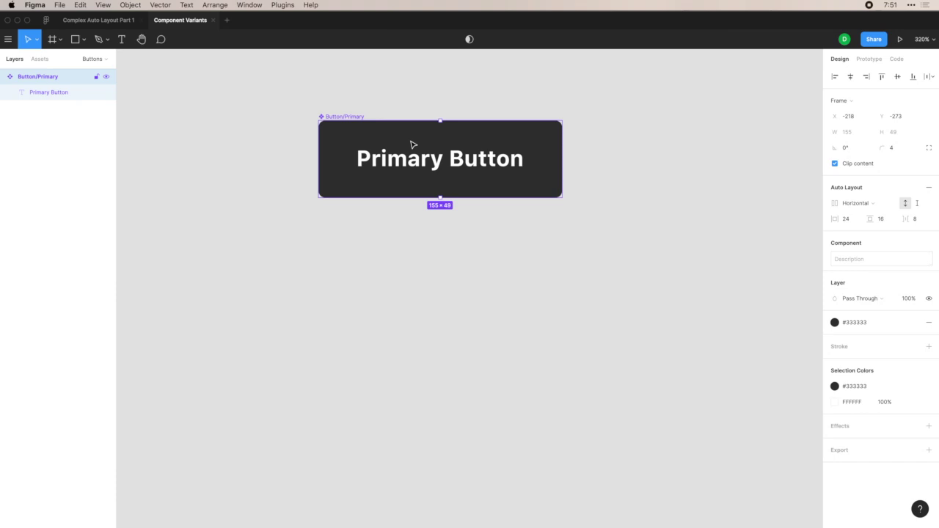
{"action": "left_click_drag", "start_coordinate": [412, 143], "coordinate": [418, 245]}
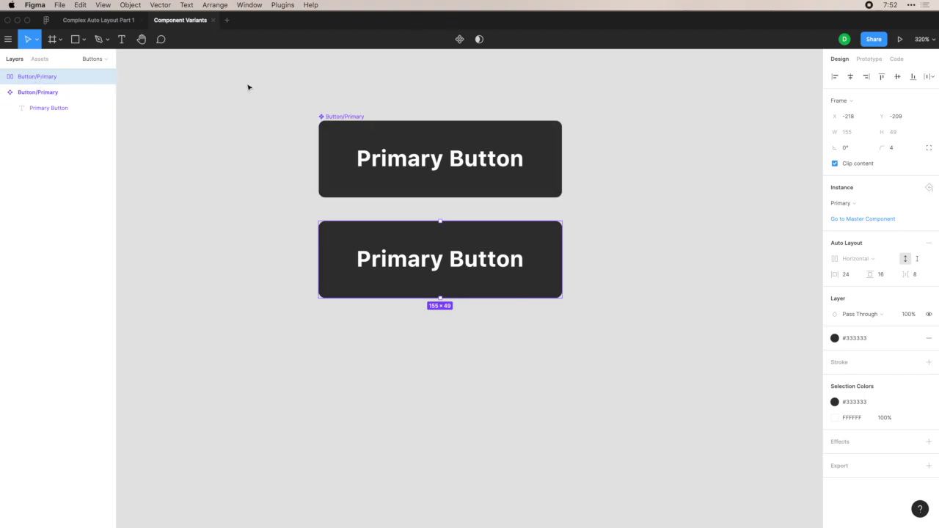
{"action": "left_click", "coordinate": [461, 40]}
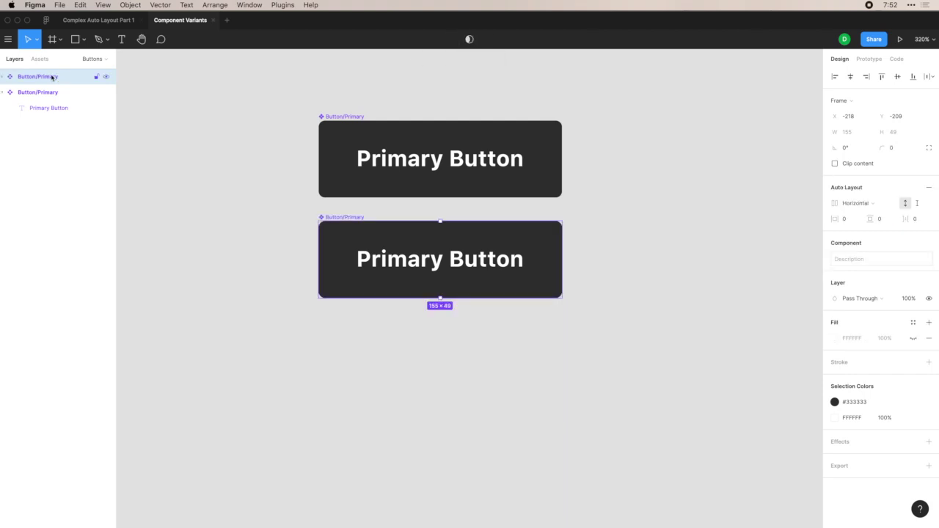
Step: Rename the copied component's layer to Button/Secondary and expand its nested layers
{"action": "double_click", "coordinate": [51, 77]}
{"action": "left_click", "coordinate": [51, 77]}
{"action": "double_click", "coordinate": [51, 77]}
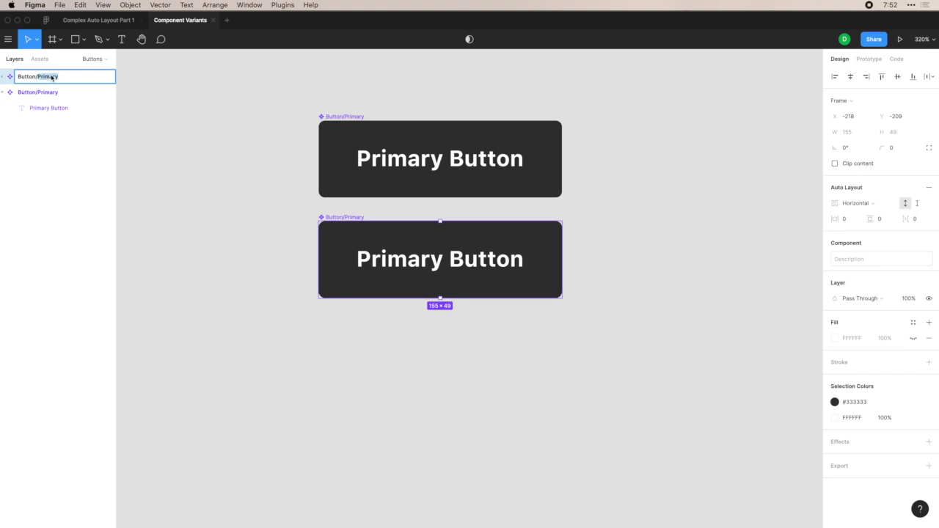
{"action": "type", "text": "Secondary"}
{"action": "key", "text": "Return"}
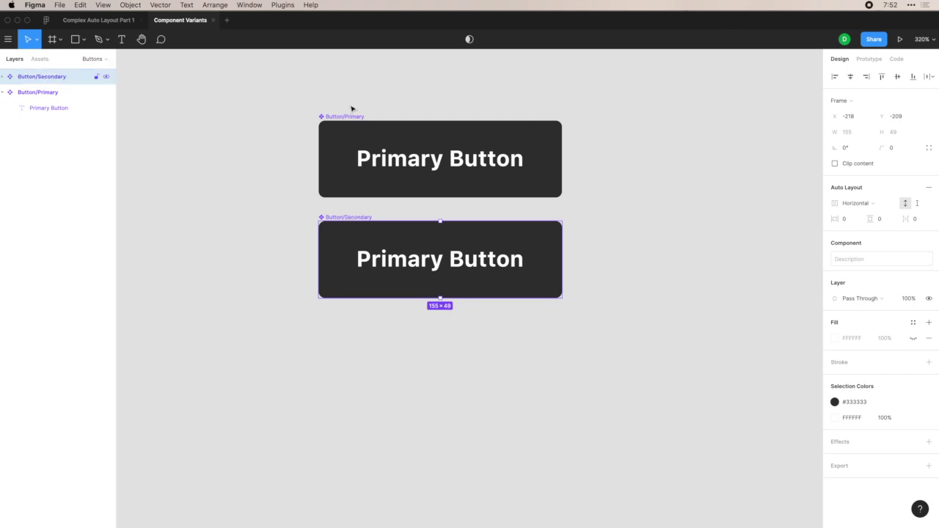
{"action": "left_click", "coordinate": [2, 77]}
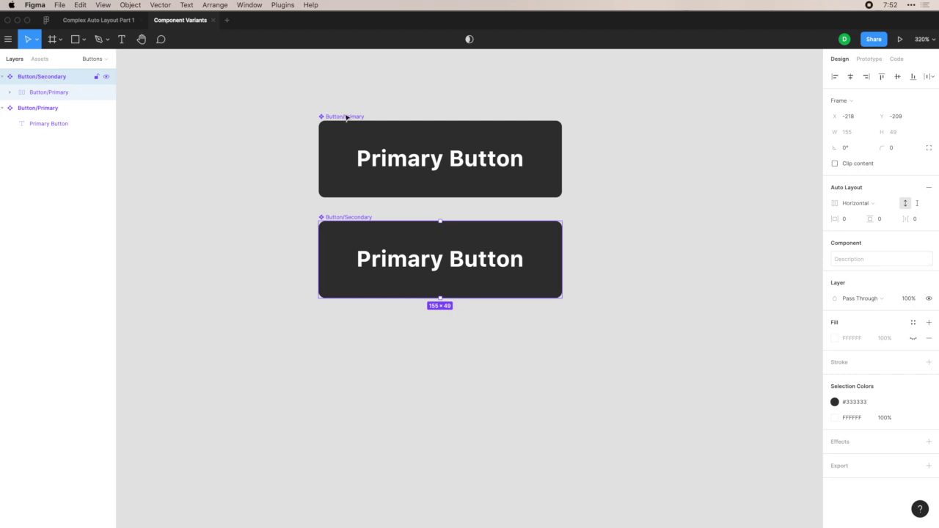
Step: Trial-delete 'Primary' from the top label, then undo to restore 'Primary Button'
{"action": "double_click", "coordinate": [394, 159]}
{"action": "key", "text": "Left"}
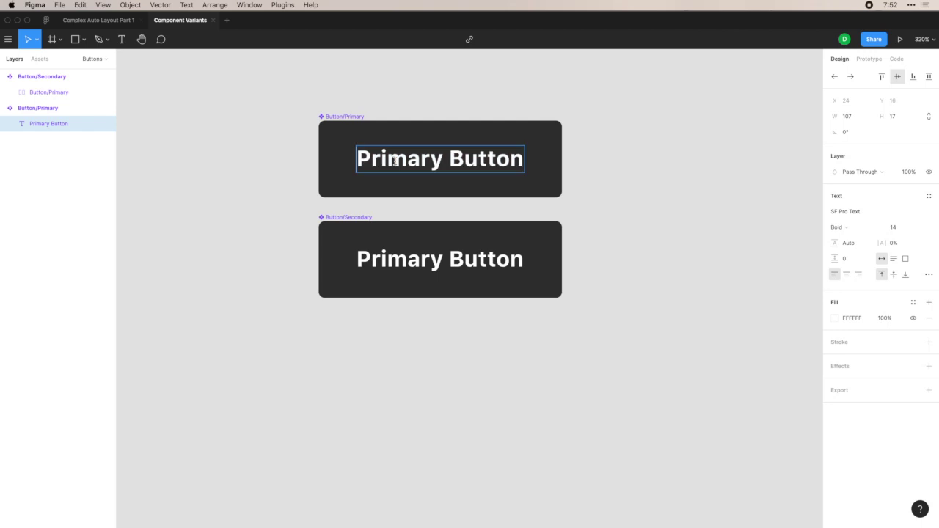
{"action": "key", "text": "shift+alt+Right"}
{"action": "key", "text": "BackSpace"}
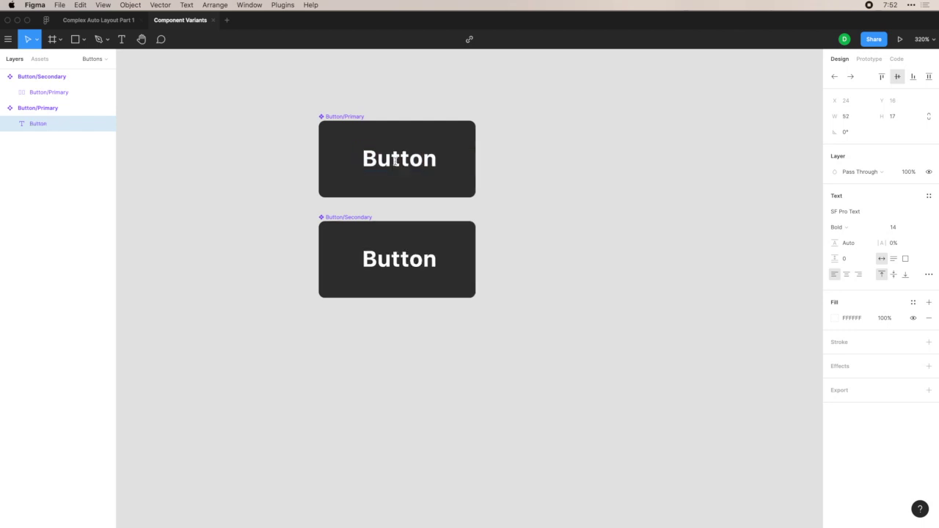
{"action": "key", "text": "Delete"}
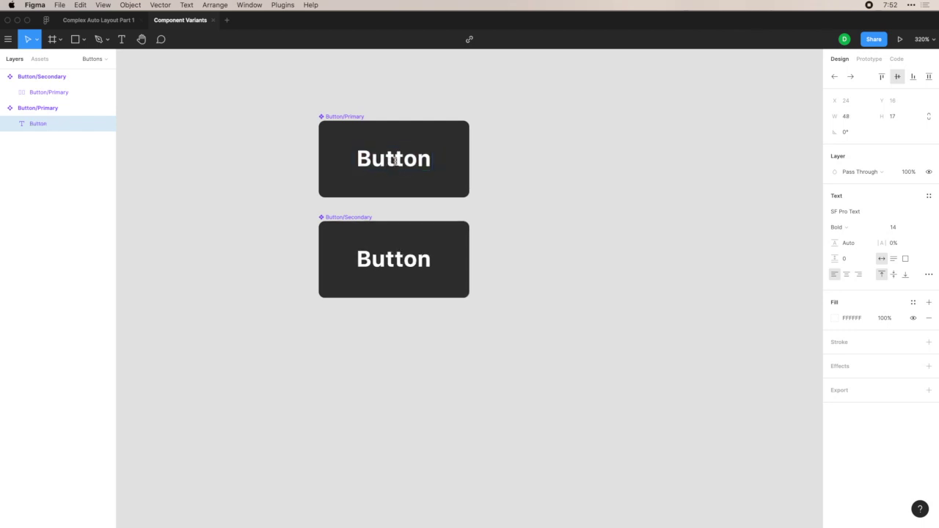
{"action": "key", "text": "super+z"}
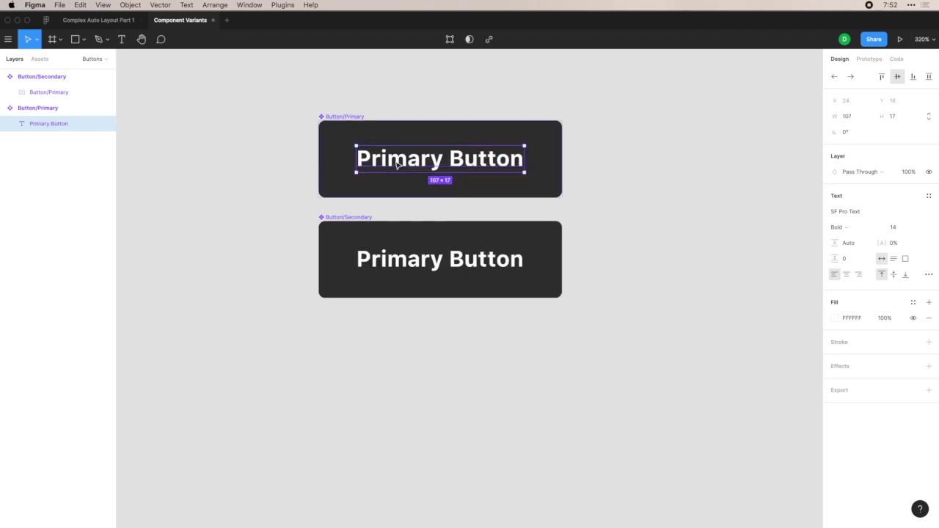
{"action": "left_click", "coordinate": [361, 93]}
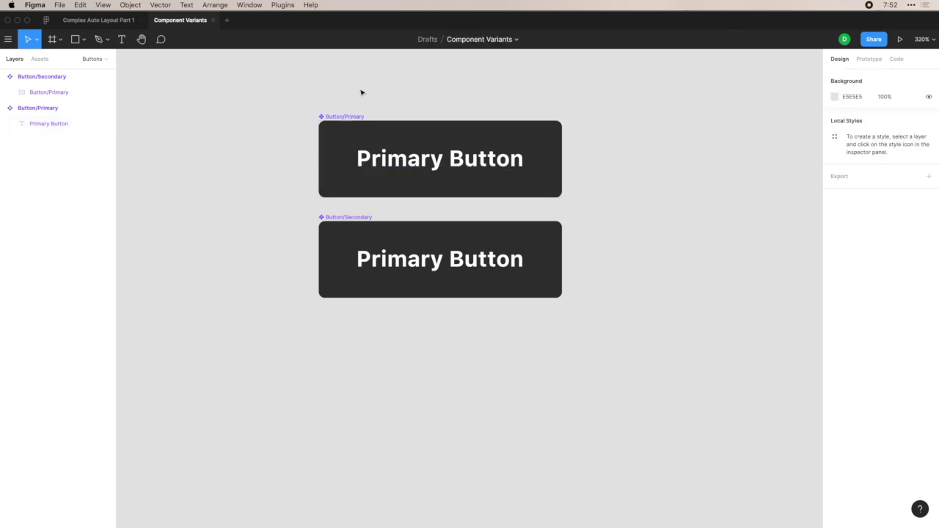
Step: Remove the dark fill from the instance nested inside Button/Secondary
{"action": "left_click", "coordinate": [333, 220]}
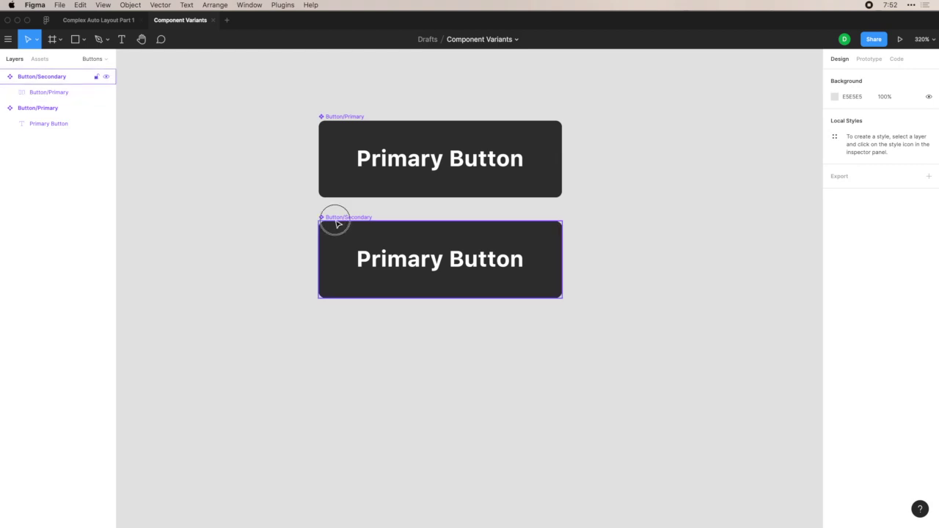
{"action": "left_click", "coordinate": [334, 221]}
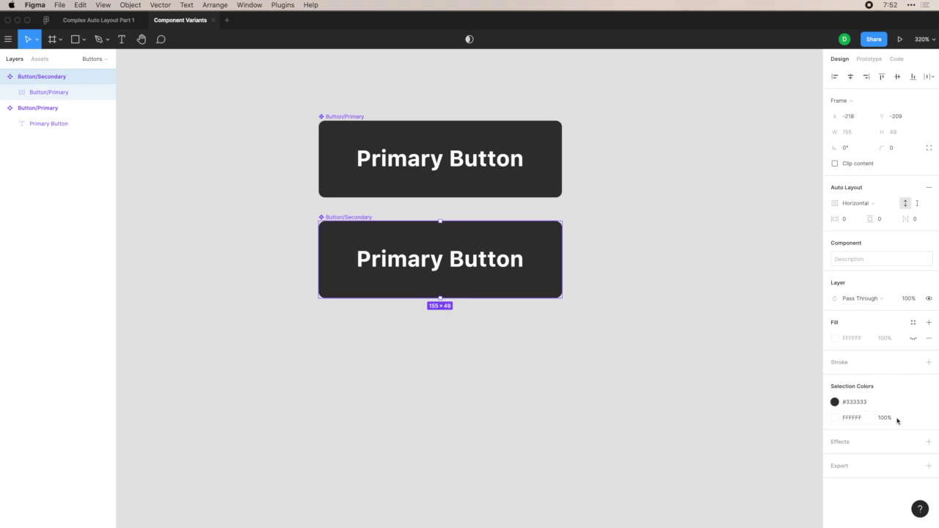
{"action": "left_click", "coordinate": [64, 94]}
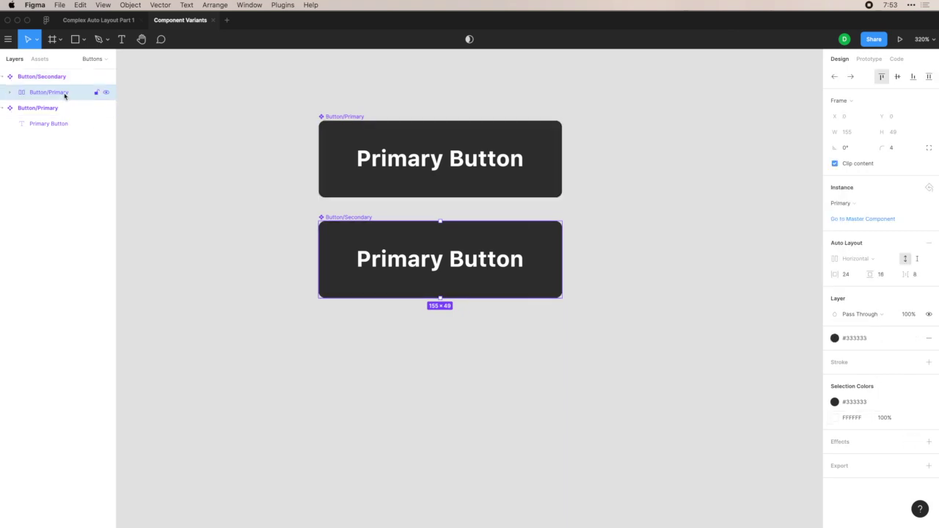
{"action": "left_click", "coordinate": [930, 338]}
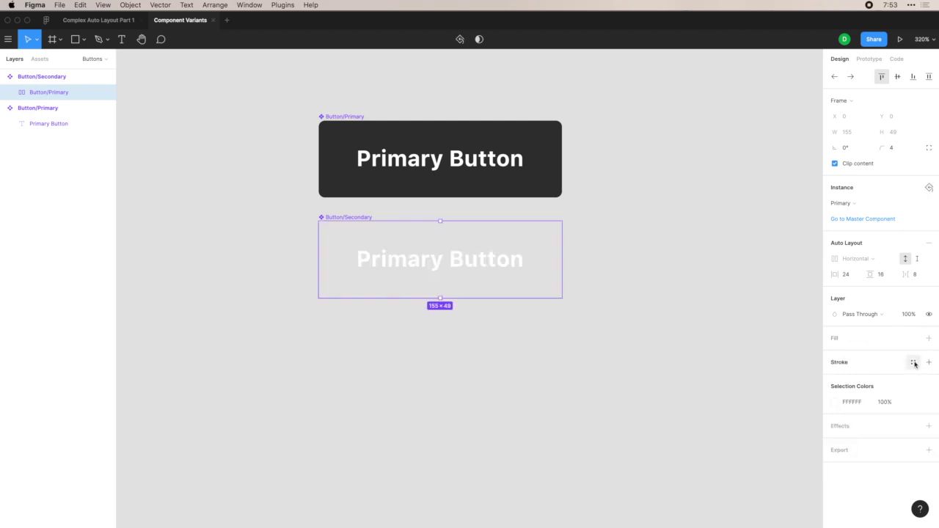
Step: Give Button/Secondary a dark #333333 stroke with weight 3
{"action": "left_click", "coordinate": [928, 361]}
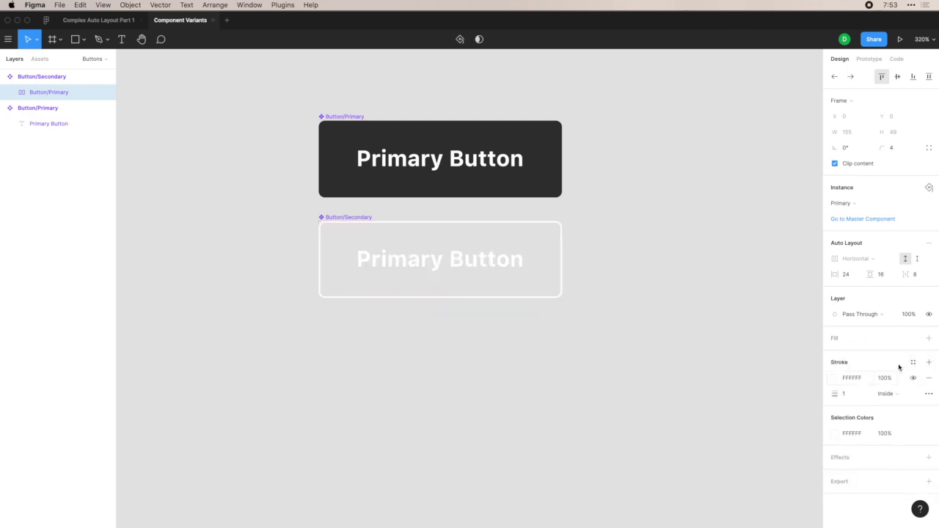
{"action": "left_click", "coordinate": [913, 363]}
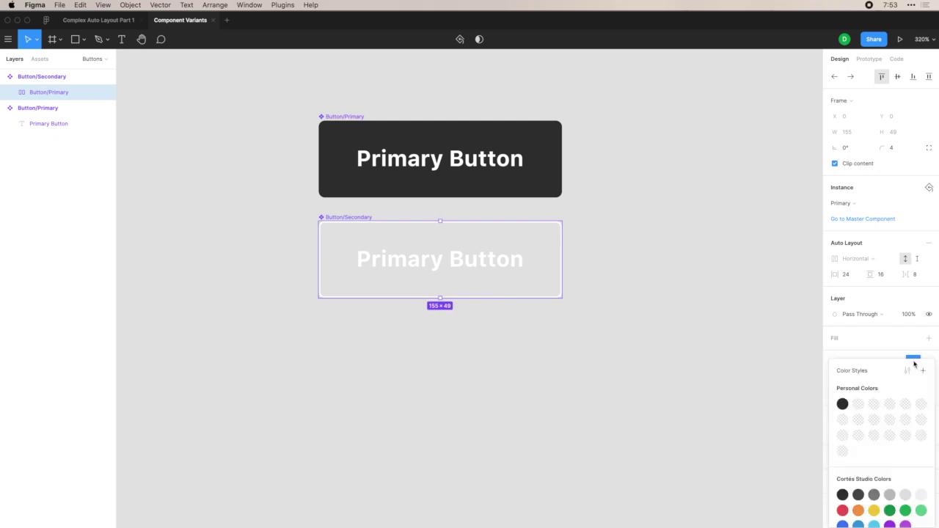
{"action": "left_click", "coordinate": [843, 404]}
{"action": "left_click", "coordinate": [851, 374]}
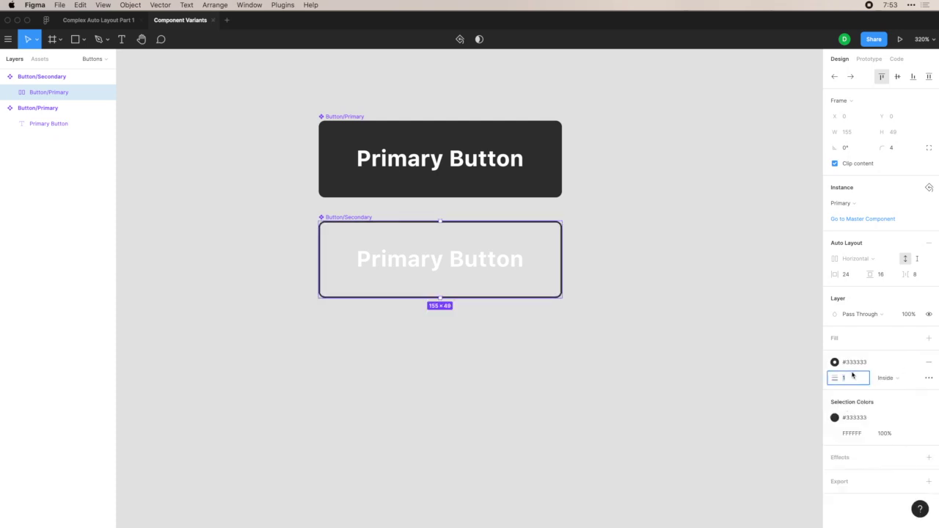
{"action": "type", "text": "3"}
{"action": "key", "text": "Return"}
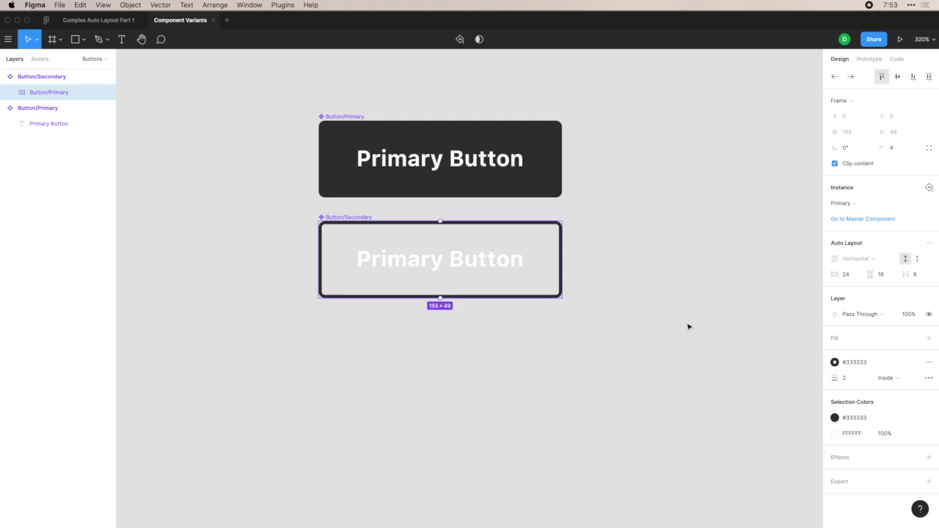
Step: Apply the dark #333333 color style to the Button/Secondary label text
{"action": "double_click", "coordinate": [454, 257]}
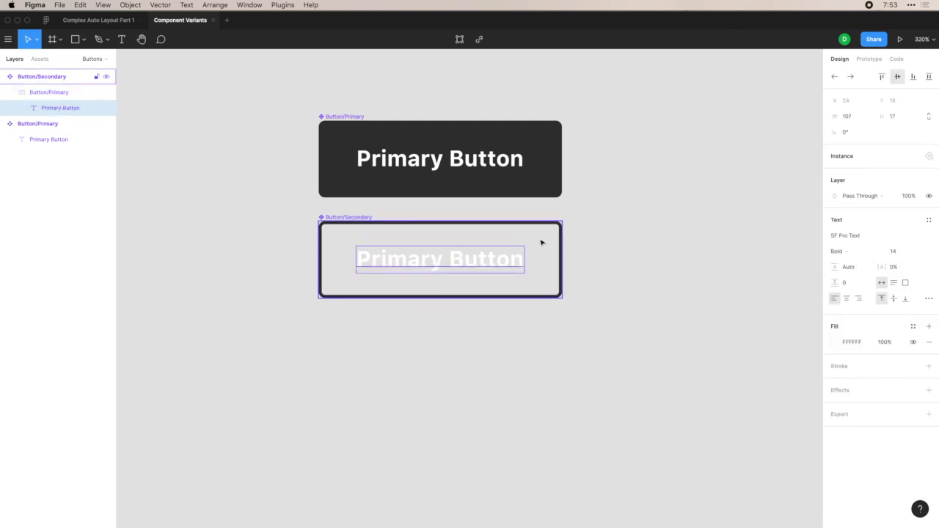
{"action": "left_click", "coordinate": [912, 326]}
{"action": "left_click", "coordinate": [842, 381]}
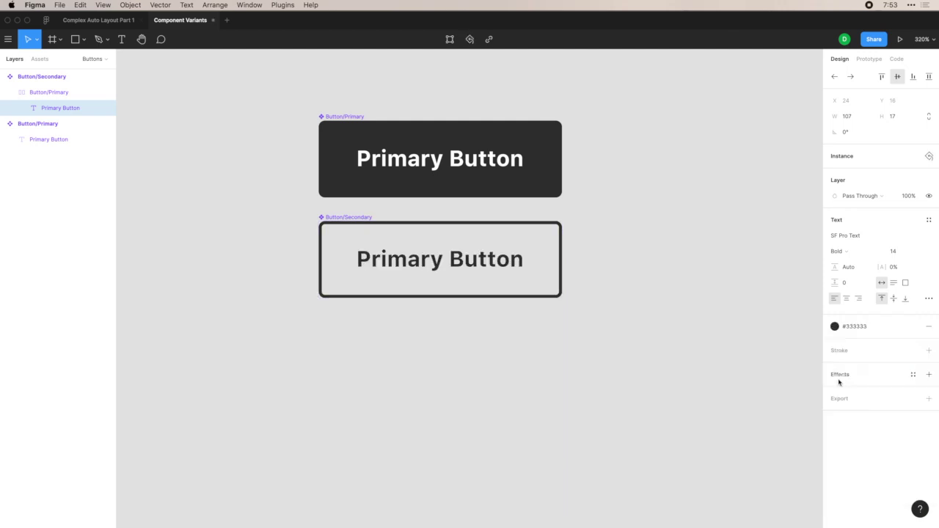
{"action": "left_click", "coordinate": [685, 258]}
{"action": "left_click", "coordinate": [495, 167]}
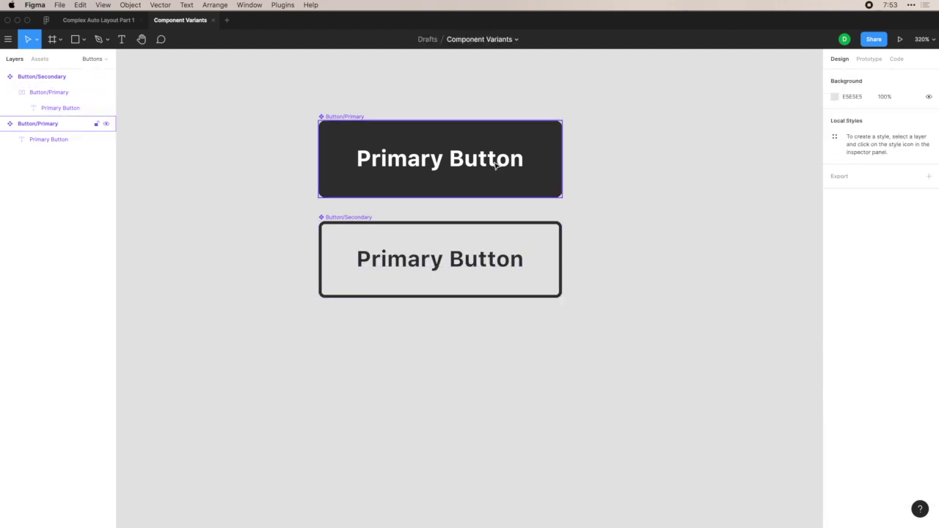
Step: Trim the last letters of the primary label and retype 'on', keeping 'Primary Button'
{"action": "double_click", "coordinate": [497, 161]}
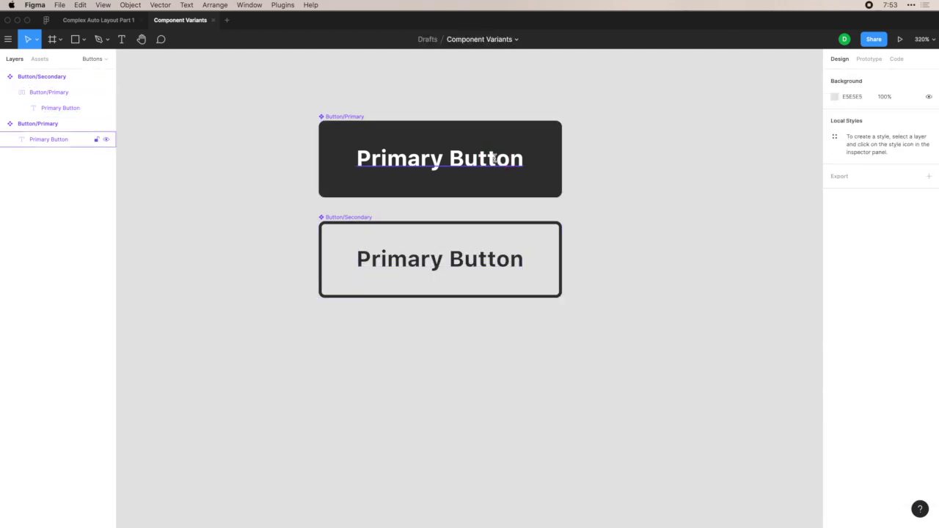
{"action": "key", "text": "Return"}
{"action": "key", "text": "Escape"}
{"action": "key", "text": "BackSpace"}
{"action": "key", "text": "BackSpace"}
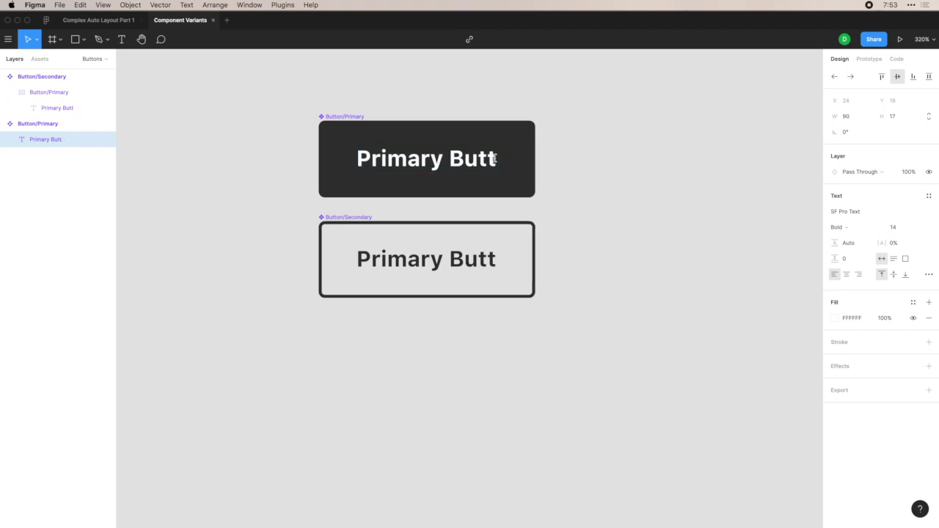
{"action": "type", "text": "on"}
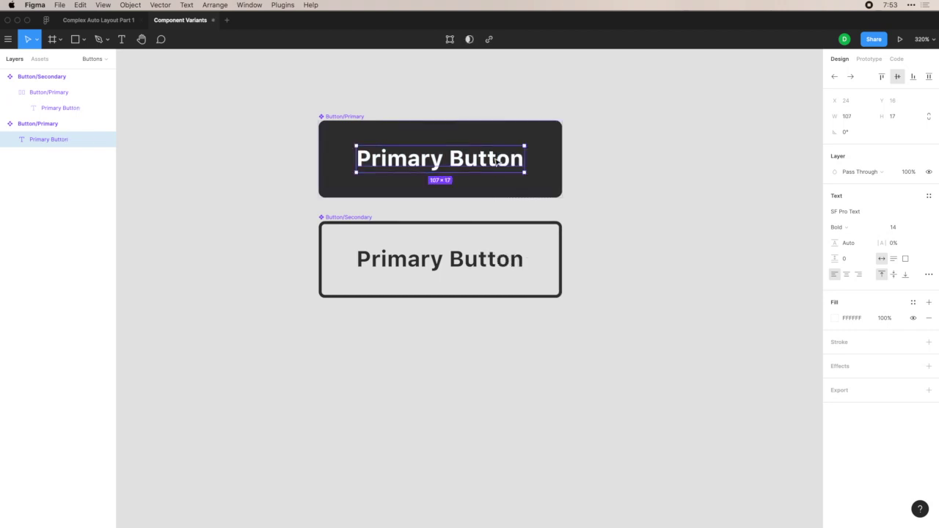
{"action": "left_click", "coordinate": [474, 103]}
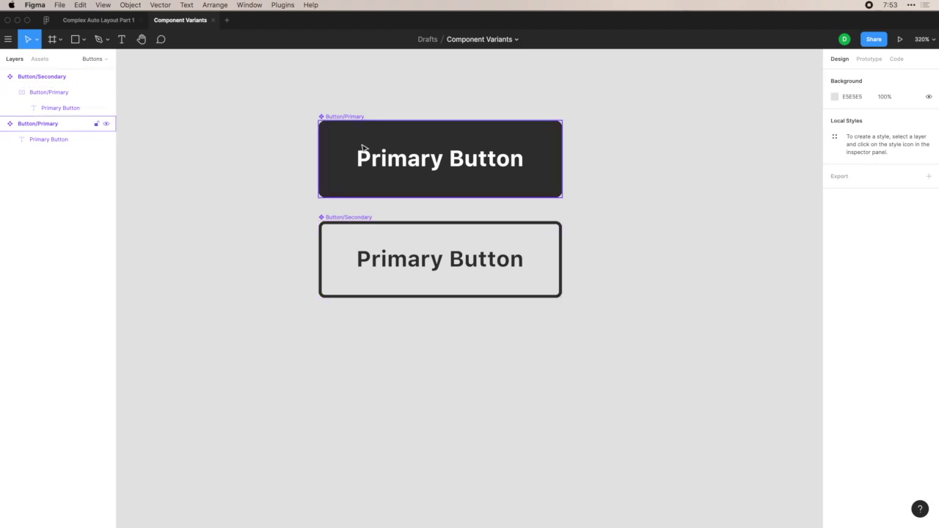
{"action": "scroll", "coordinate": [363, 153], "scroll_direction": "left", "scroll_amount": 2}
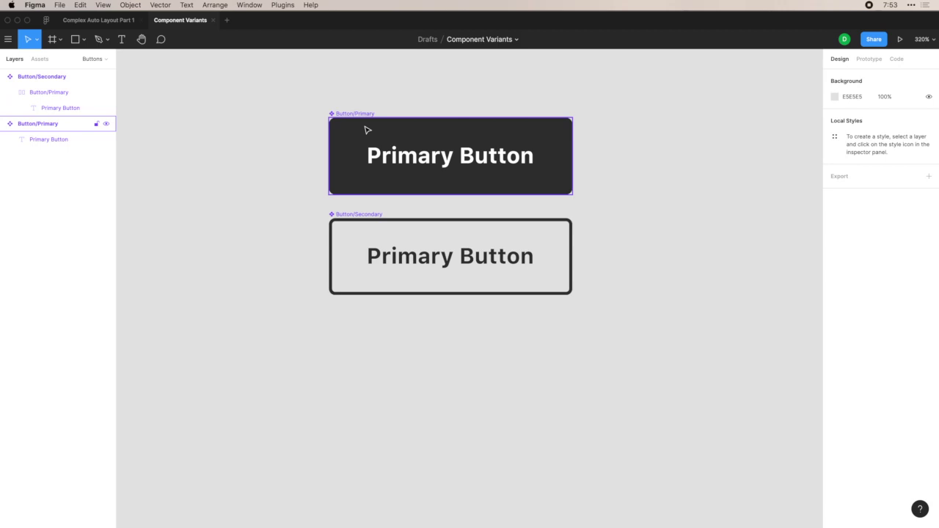
Step: Place a new Button/Primary instance below the secondary button and move its layer to the top
{"action": "left_click_drag", "start_coordinate": [367, 130], "coordinate": [373, 329]}
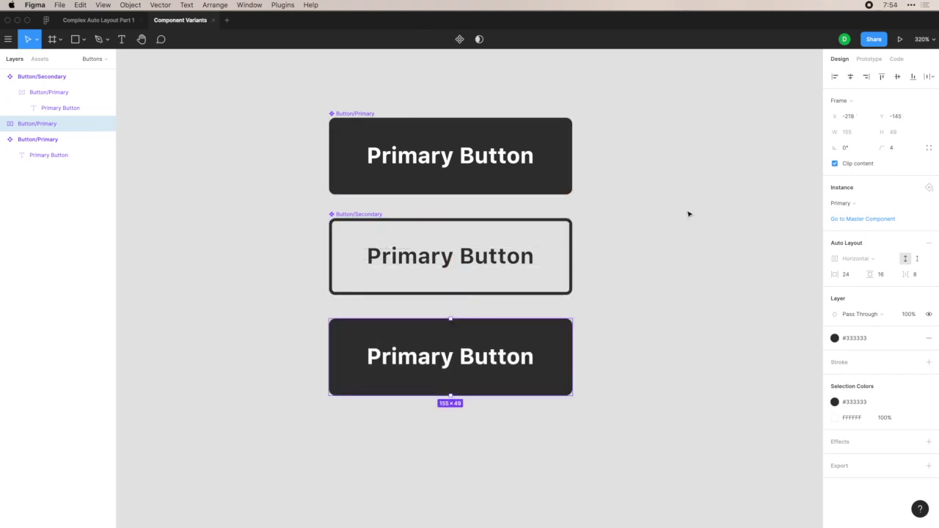
{"action": "left_click", "coordinate": [653, 264]}
{"action": "scroll", "coordinate": [654, 264], "scroll_direction": "down", "scroll_amount": 1}
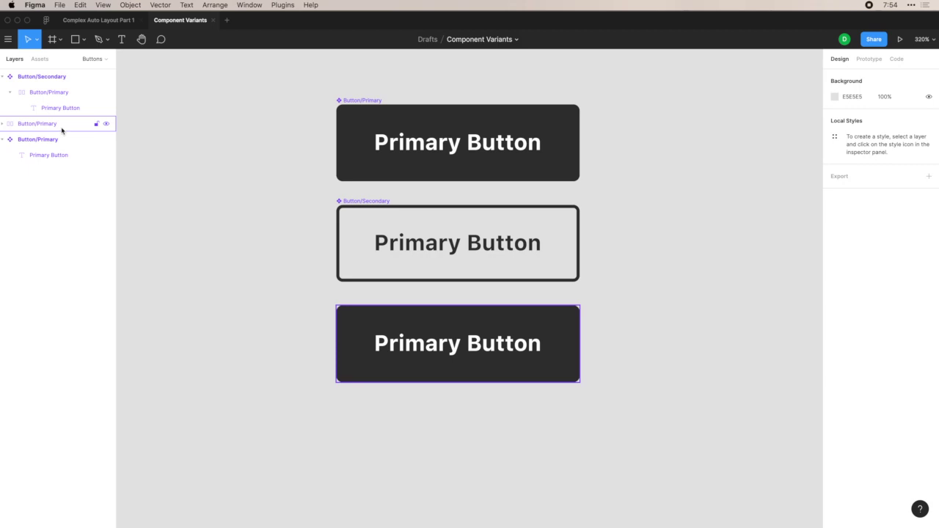
{"action": "left_click_drag", "start_coordinate": [52, 125], "coordinate": [55, 74]}
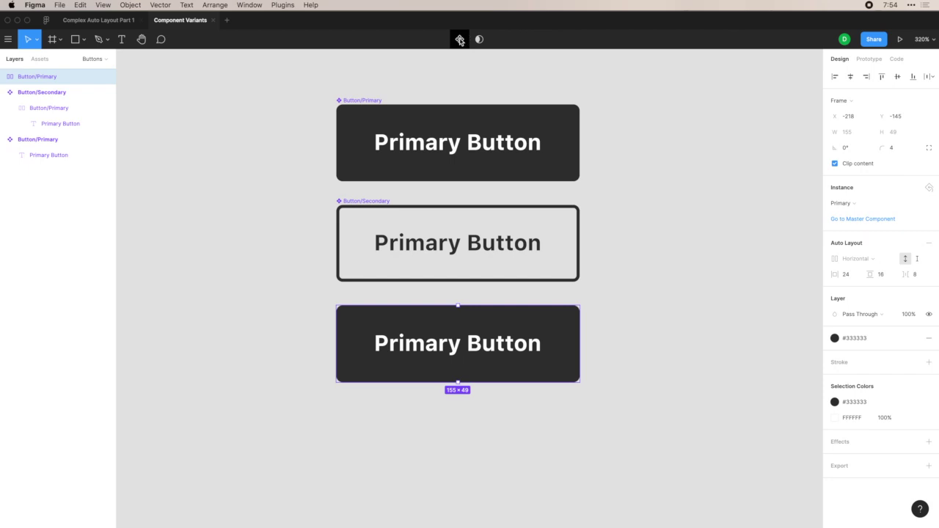
Step: Make the third copy a component named Button/Disabled
{"action": "left_click", "coordinate": [460, 39]}
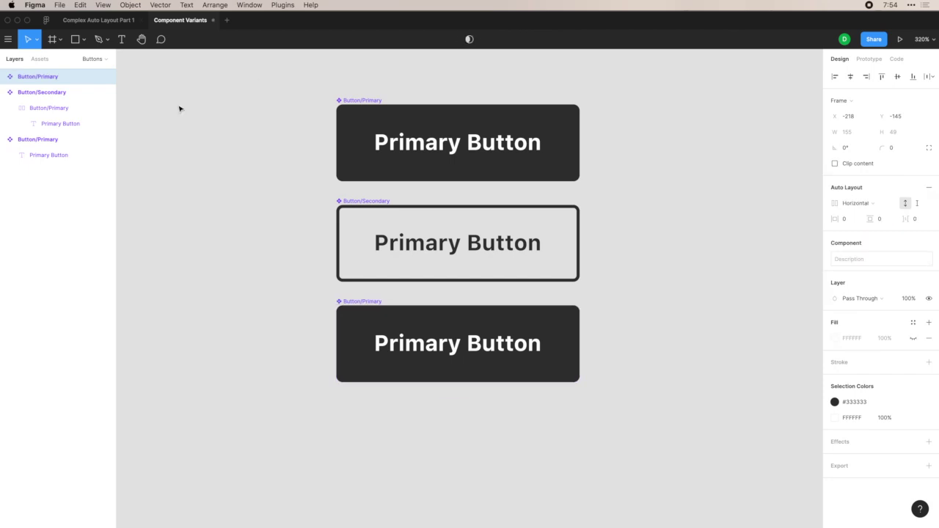
{"action": "double_click", "coordinate": [35, 77]}
{"action": "key", "text": "Right"}
{"action": "key", "text": "alt+shift+Left"}
{"action": "type", "text": "Disabled"}
{"action": "key", "text": "Return"}
Step: Set the instance inside Button/Disabled to 50% opacity
{"action": "left_click", "coordinate": [3, 77]}
{"action": "left_click", "coordinate": [58, 92]}
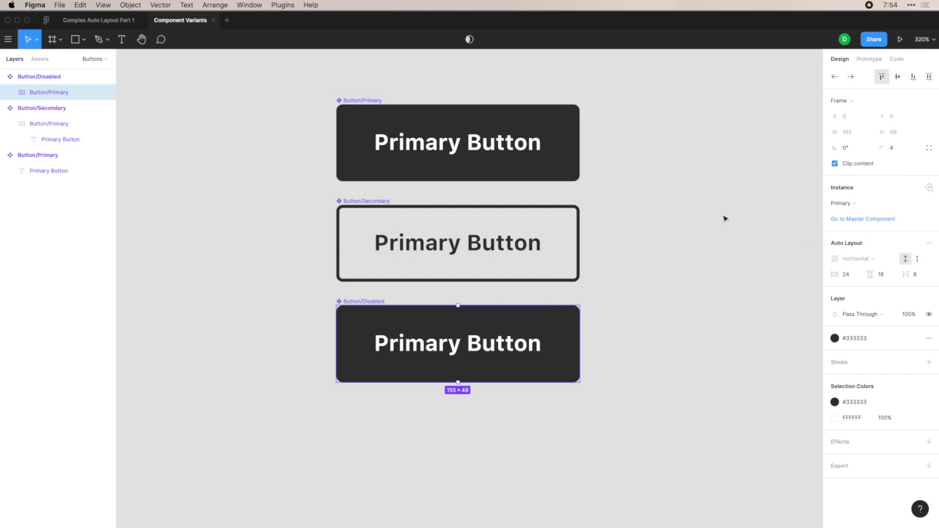
{"action": "key", "text": "5"}
{"action": "left_click", "coordinate": [665, 246]}
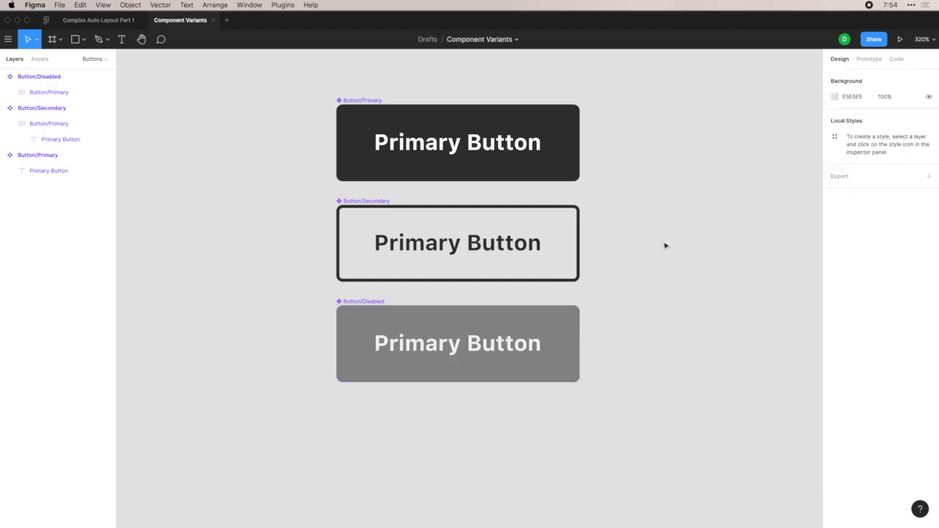
{"action": "scroll", "coordinate": [666, 245], "scroll_direction": "down", "scroll_amount": 3}
Step: Draw a frame enclosing all three buttons
{"action": "key", "text": "f"}
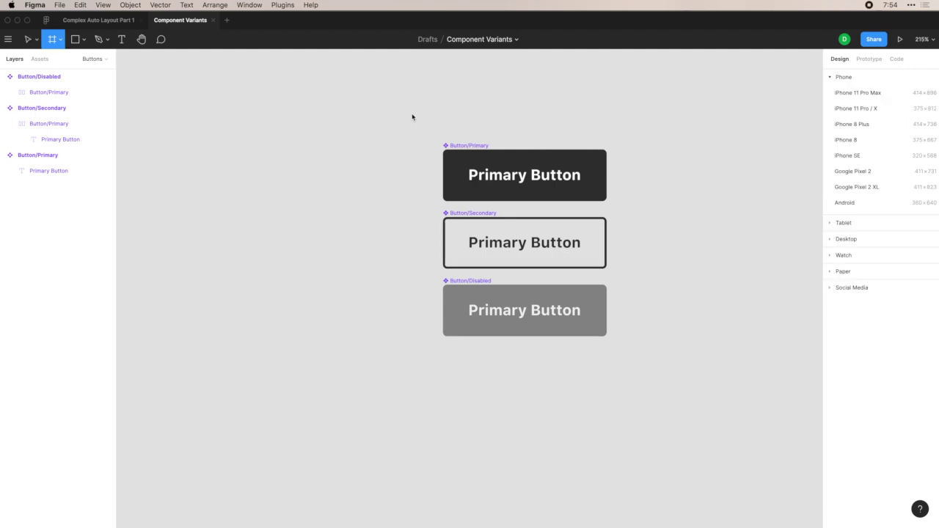
{"action": "mouse_move", "coordinate": [415, 113]}
{"action": "left_mouse_down"}
{"action": "mouse_move", "coordinate": [631, 406]}
{"action": "mouse_move", "coordinate": [650, 398]}
{"action": "mouse_move", "coordinate": [647, 389]}
{"action": "left_mouse_up"}
{"action": "left_click", "coordinate": [639, 251]}
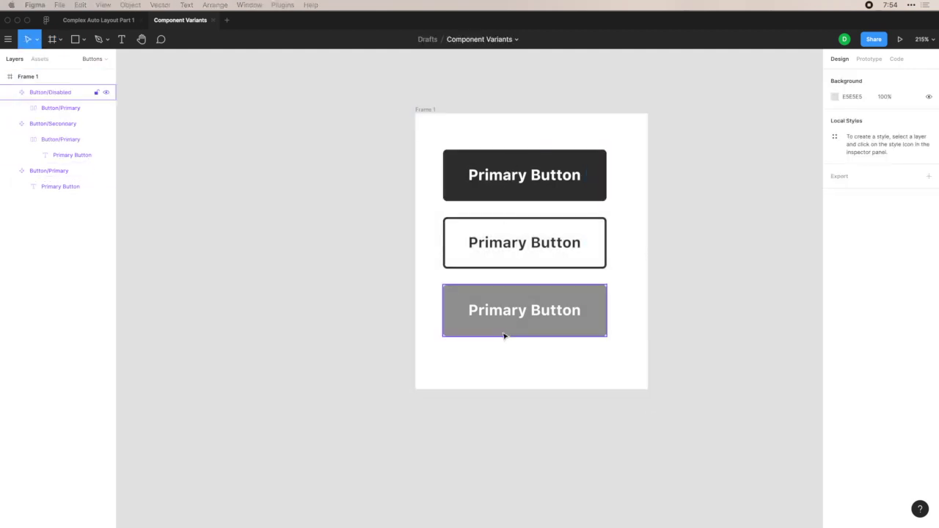
Step: Change the outlined button's label to 'Secondary Button'
{"action": "left_click", "coordinate": [528, 189]}
{"action": "left_click", "coordinate": [527, 293]}
{"action": "left_click", "coordinate": [514, 273]}
{"action": "double_click", "coordinate": [513, 243]}
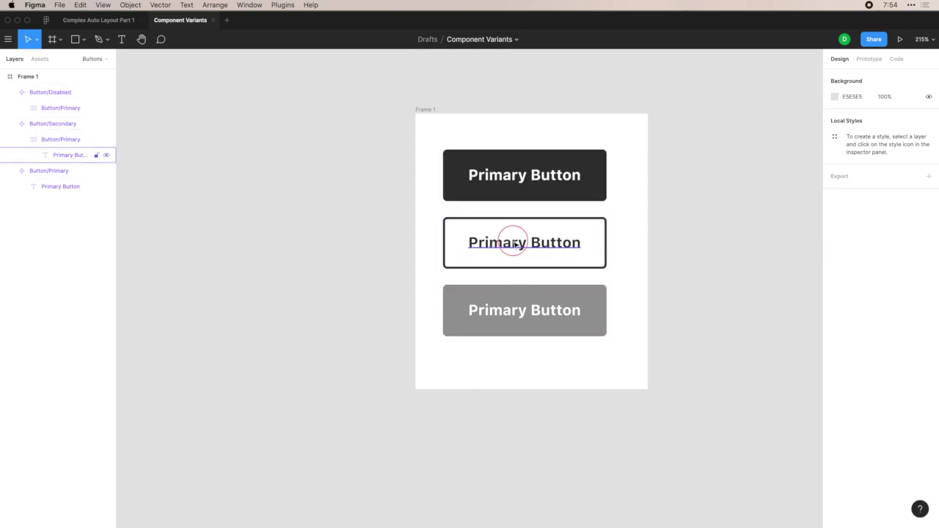
{"action": "double_click", "coordinate": [513, 243]}
{"action": "type", "text": "/"}
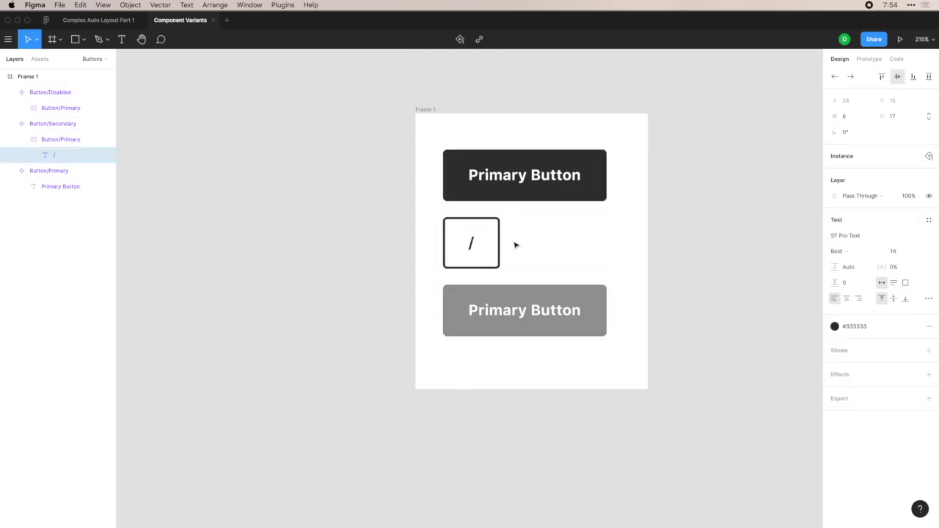
{"action": "key", "text": "super+a"}
{"action": "type", "text": "Secondary Button"}
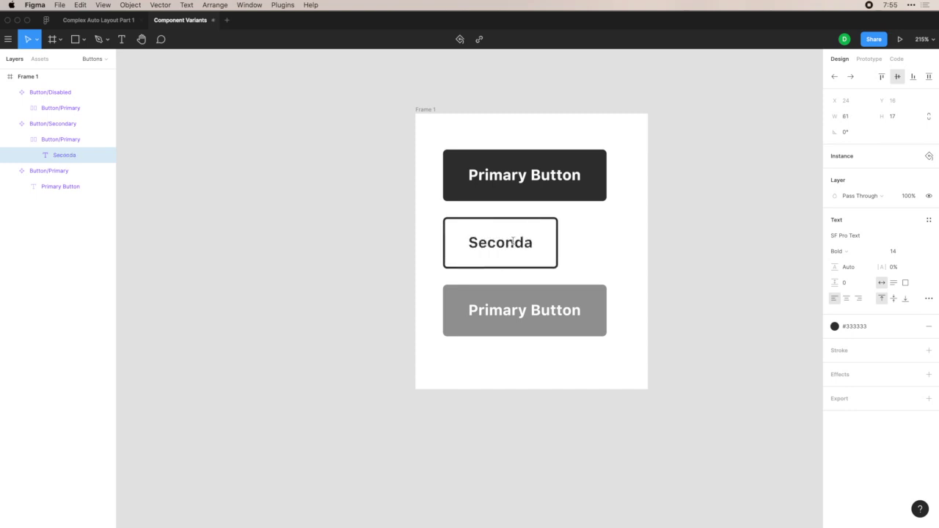
Step: Replace 'Primary' with 'Disabled' in the grey button's label
{"action": "double_click", "coordinate": [470, 310]}
{"action": "type", "text": "Disabled"}
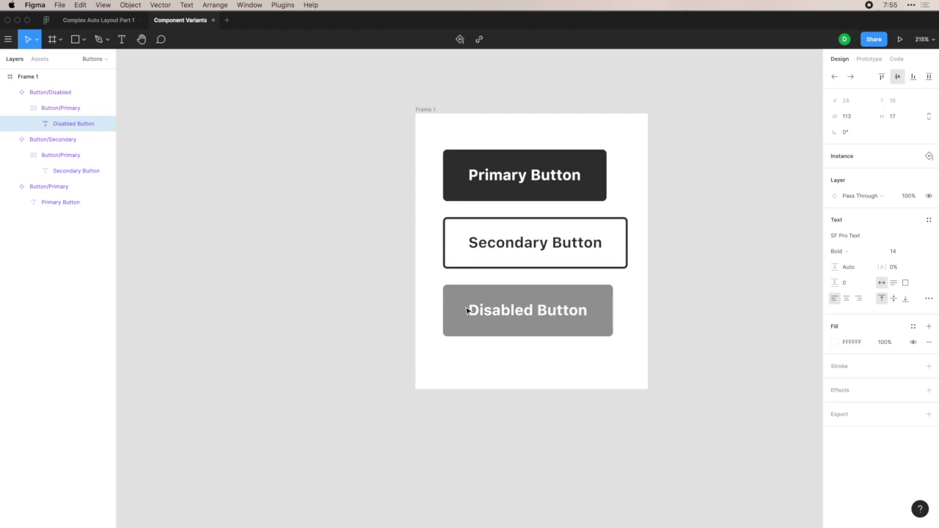
{"action": "left_click", "coordinate": [431, 114]}
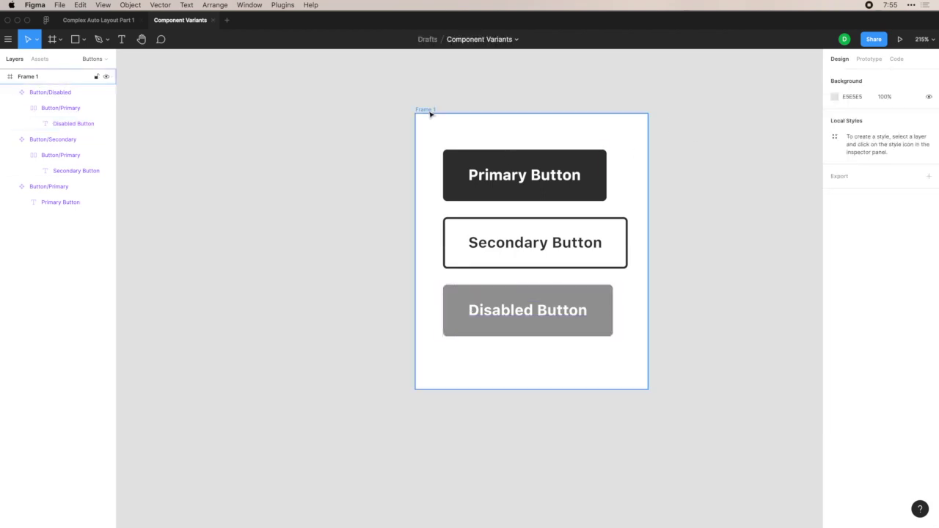
Step: Raise the primary button label's font size from 14 to 16 so all three button labels grow
{"action": "left_click", "coordinate": [441, 111]}
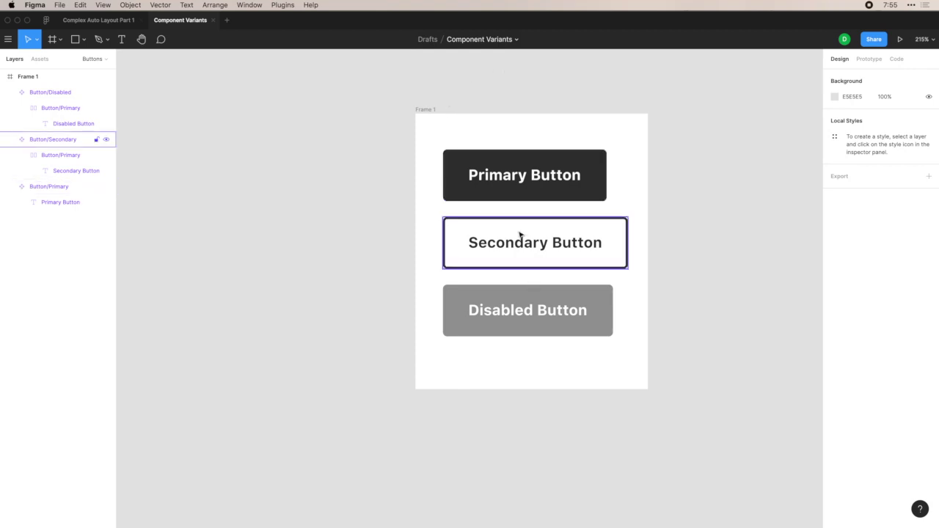
{"action": "left_click", "coordinate": [424, 110]}
{"action": "left_click", "coordinate": [490, 101]}
{"action": "double_click", "coordinate": [540, 176]}
{"action": "left_click", "coordinate": [63, 187]}
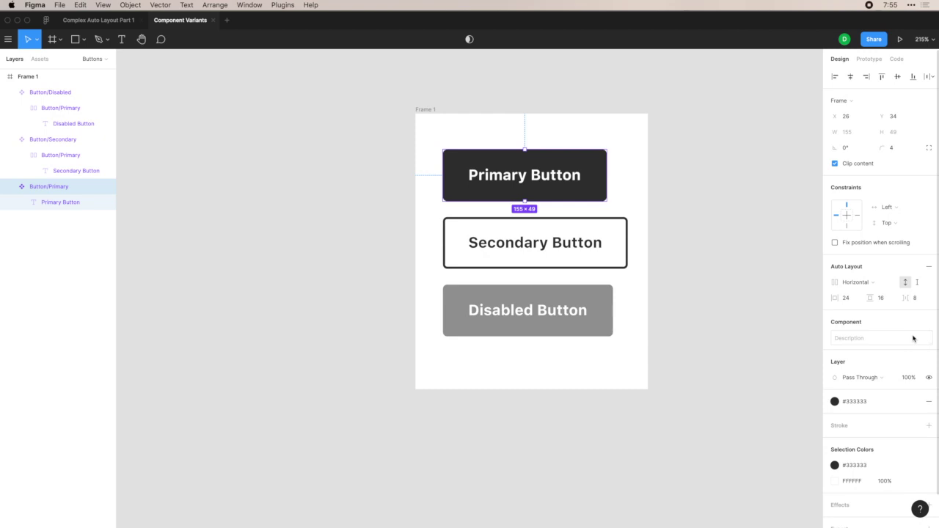
{"action": "scroll", "coordinate": [888, 400], "scroll_direction": "down", "scroll_amount": 2}
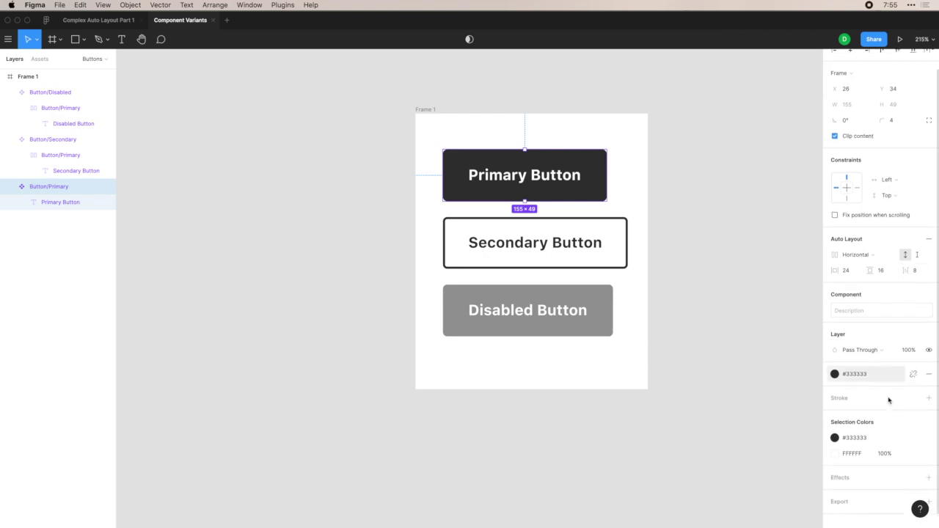
{"action": "double_click", "coordinate": [539, 178]}
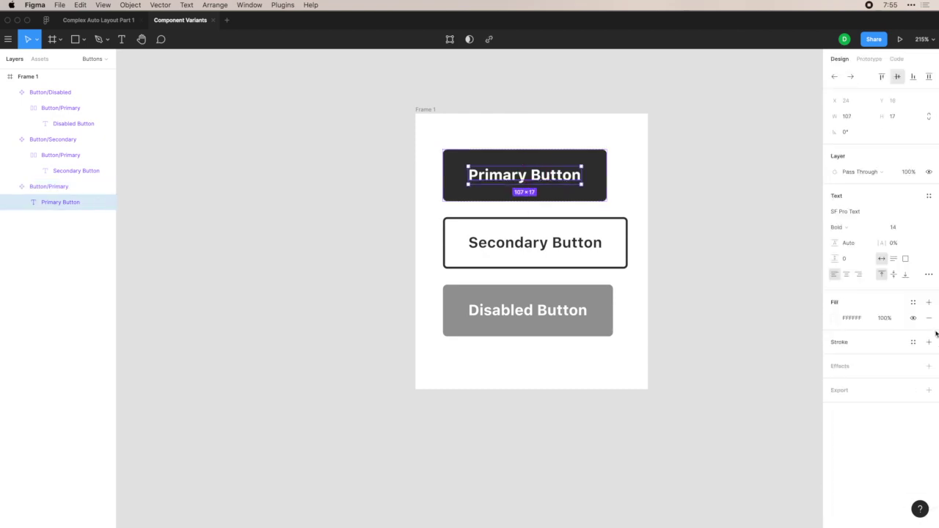
{"action": "left_click", "coordinate": [895, 227]}
{"action": "key", "text": "Up"}
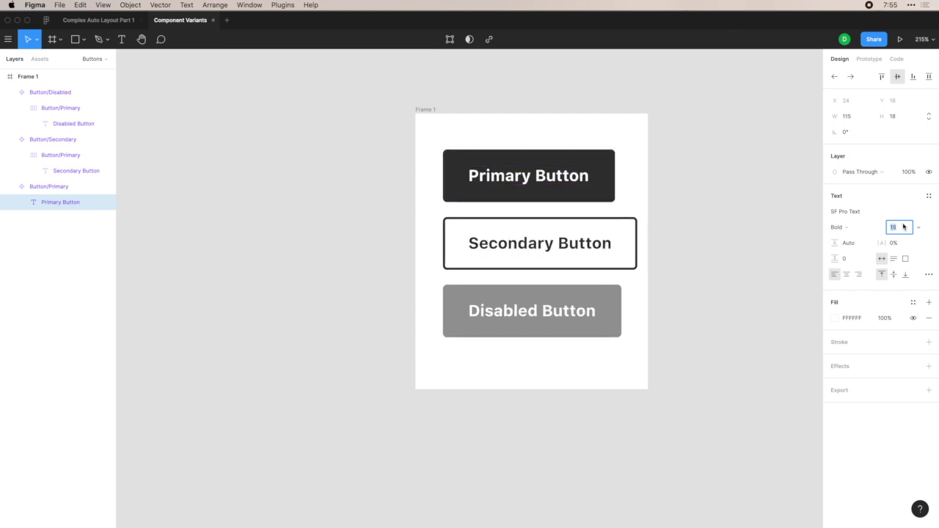
{"action": "key", "text": "Up"}
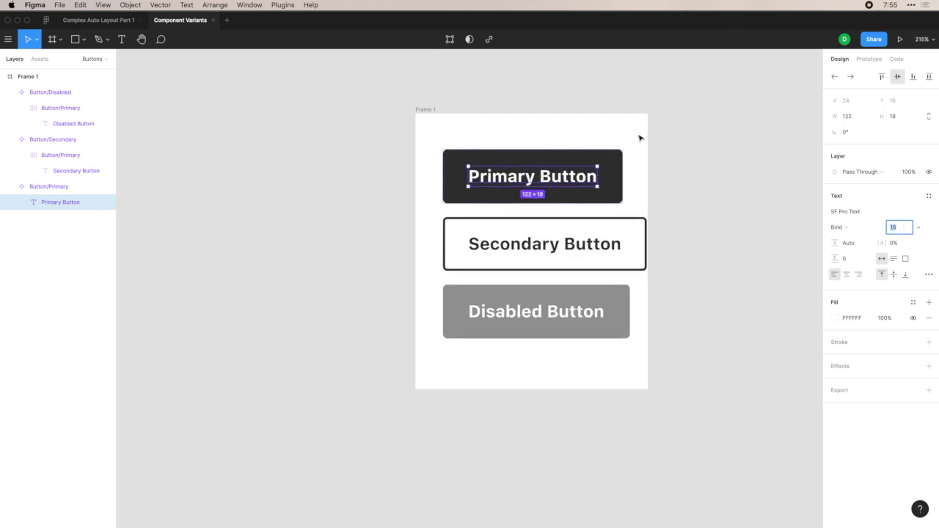
{"action": "left_click", "coordinate": [665, 149]}
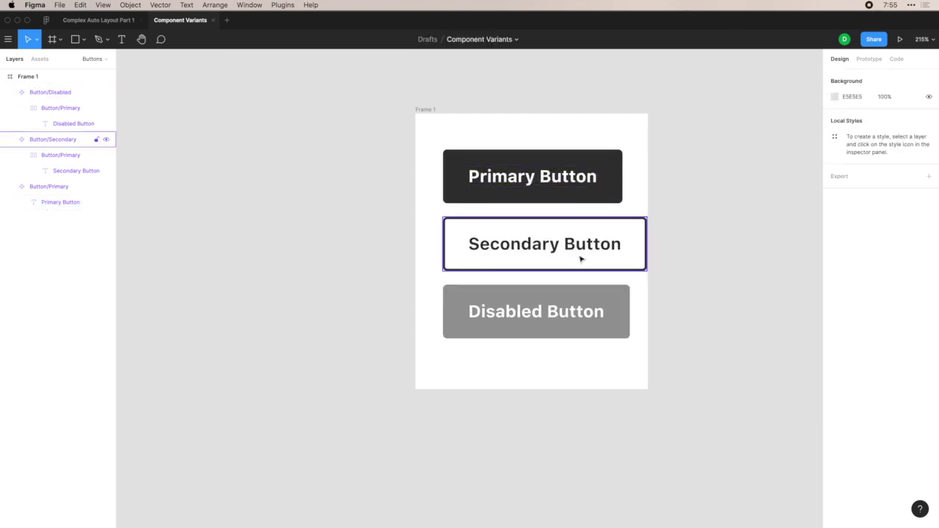
Step: Widen Frame 1 from 220 px to roughly 240 px by dragging its right edge
{"action": "left_click", "coordinate": [421, 110]}
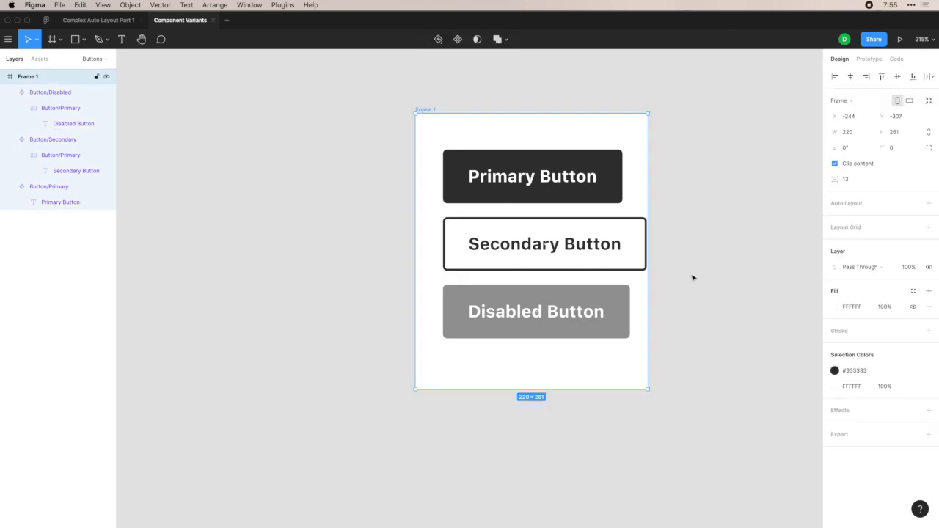
{"action": "left_click_drag", "start_coordinate": [647, 178], "coordinate": [679, 178]}
{"action": "left_click", "coordinate": [706, 138]}
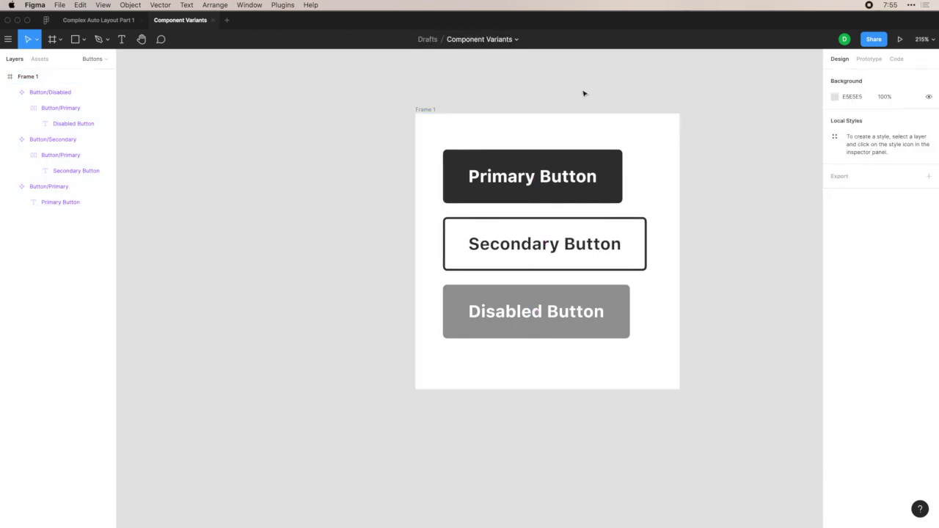